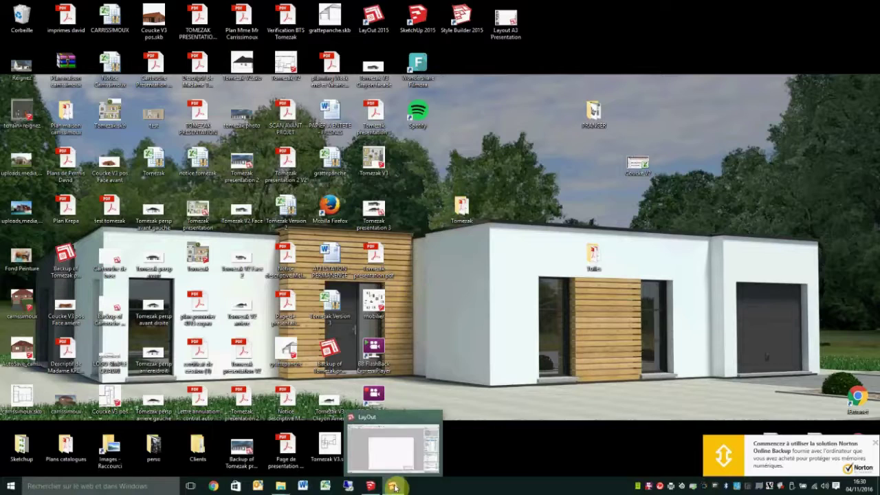
- Insert the PRANGER V3 model onto the Cotations RDC page
click(392, 485)
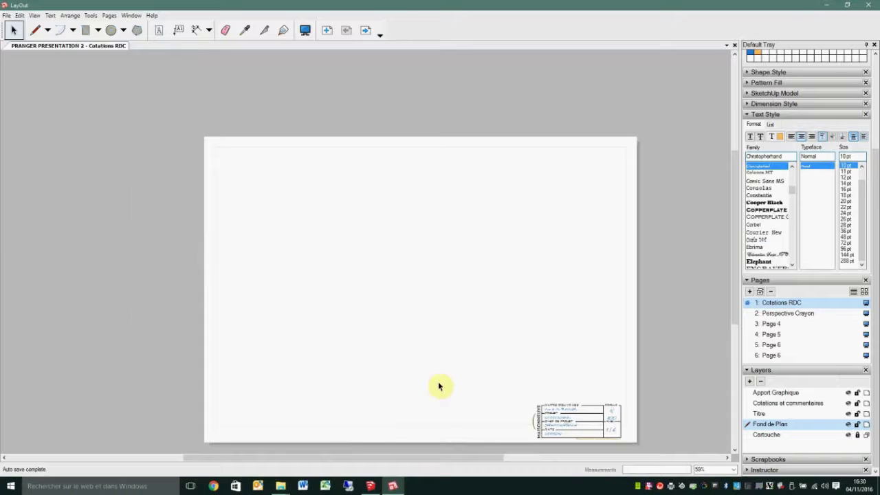
key(ctrl+i)
click(328, 173)
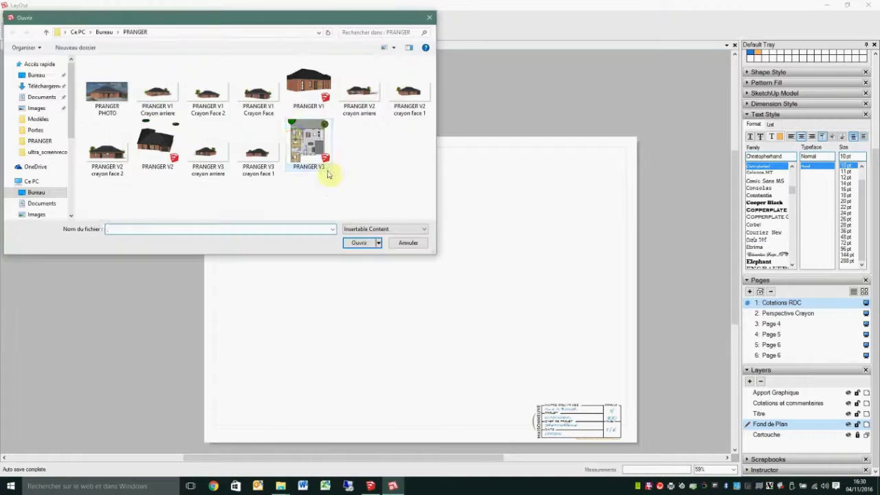
click(355, 242)
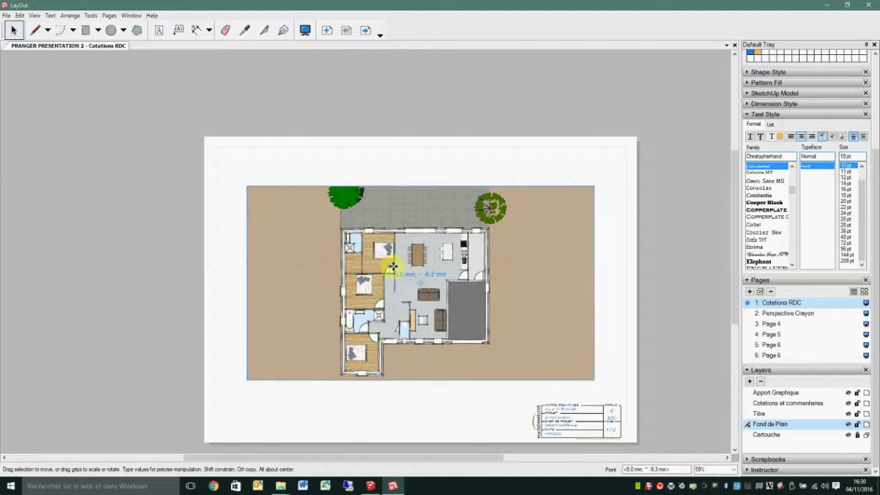
- Resize and rescale the plan viewport to show the whole house with trees, then go to Perspective Crayon
right_click(393, 248)
click(527, 397)
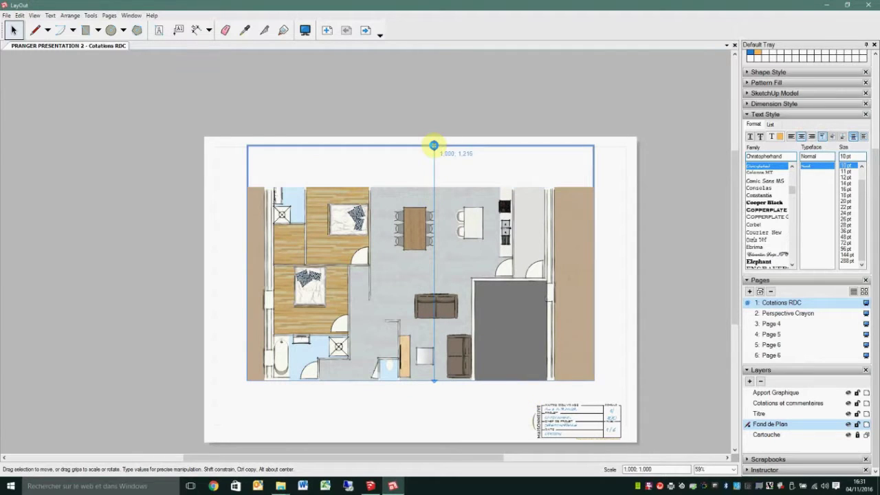
drag(433, 145, 434, 168)
drag(428, 316, 429, 289)
drag(421, 351, 419, 435)
key(k)
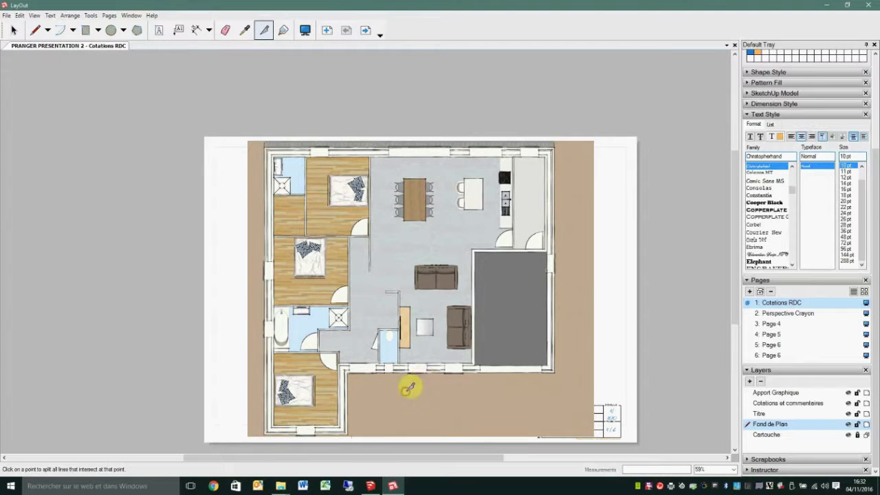
right_click(398, 271)
click(500, 447)
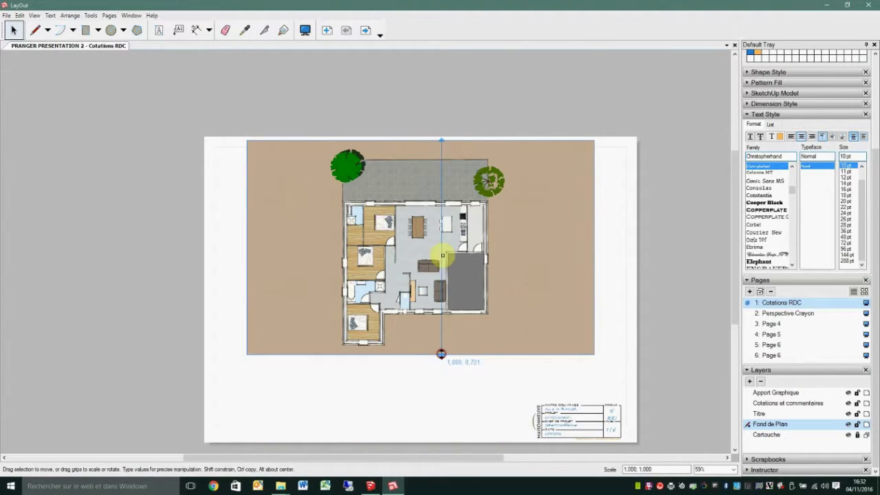
key(Page_Down)
click(6, 15)
- Paste the floor plan viewport, give it a larger scale, and crop its left edge
click(367, 240)
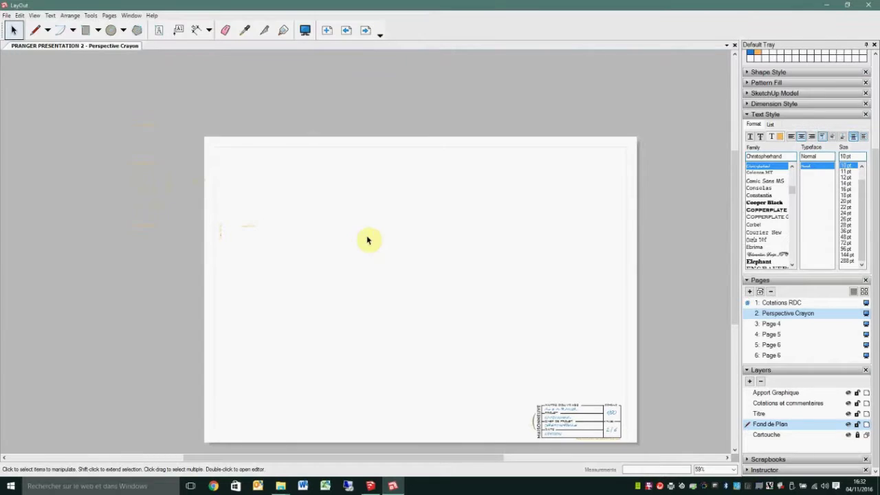
key(ctrl+v)
right_click(481, 122)
click(618, 441)
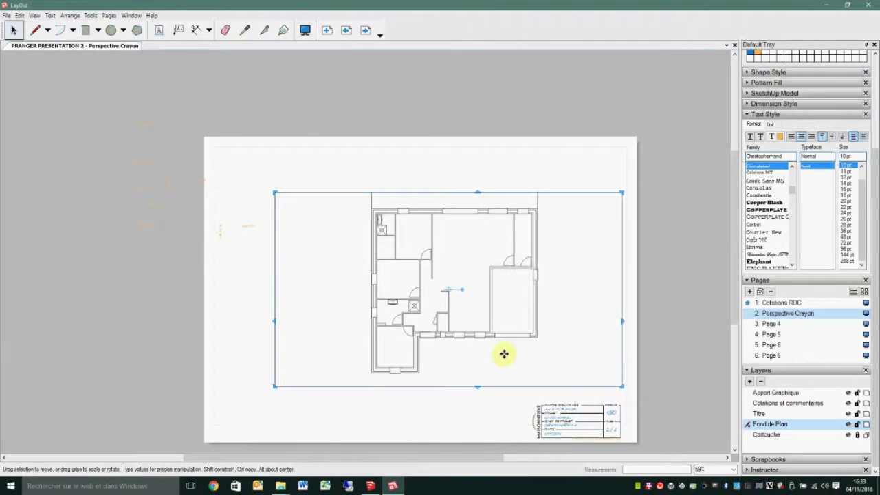
drag(275, 289, 362, 290)
- Move the first room area label into its room, in front of the plan
scroll(117, 195, up, 2)
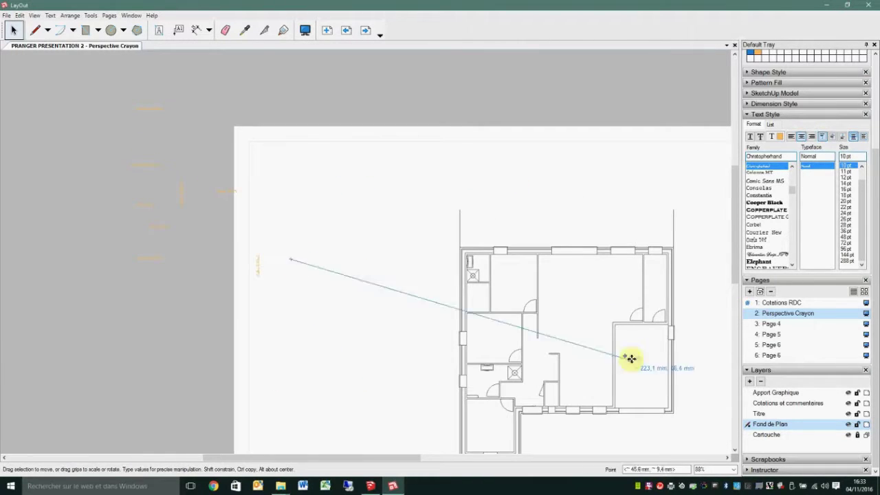
drag(628, 358, 336, 275)
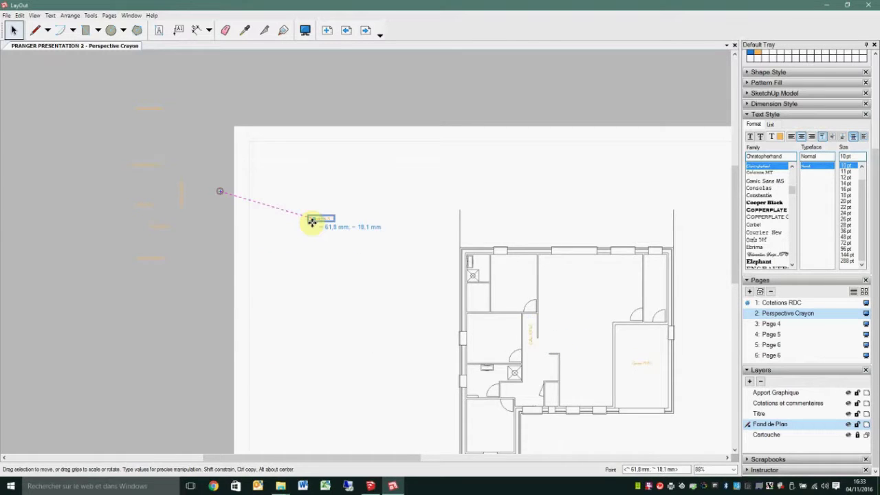
right_click(306, 210)
click(403, 268)
middle_drag(403, 268, 474, 336)
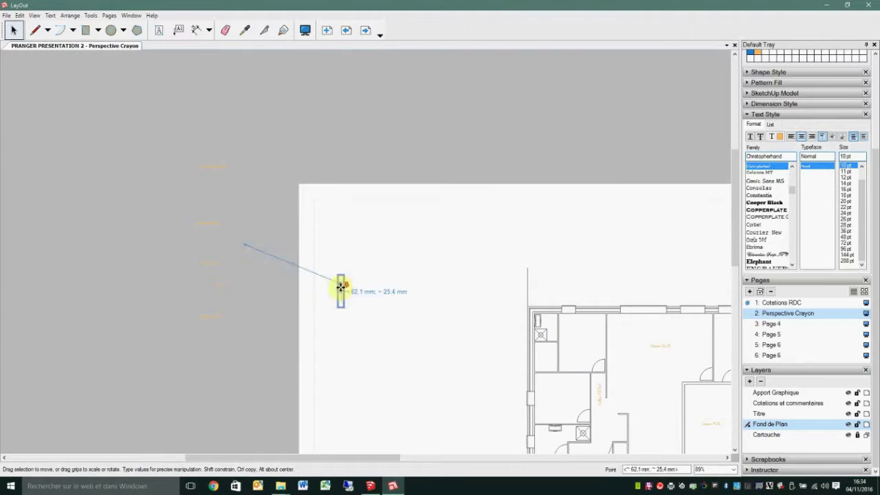
scroll(216, 265, down, 2)
scroll(112, 157, down, 1)
scroll(275, 249, up, 3)
drag(340, 287, 275, 249)
- Place the remaining room area labels, including Hall + Couloir 11.17m2, inside their rooms
scroll(494, 345, up, 1)
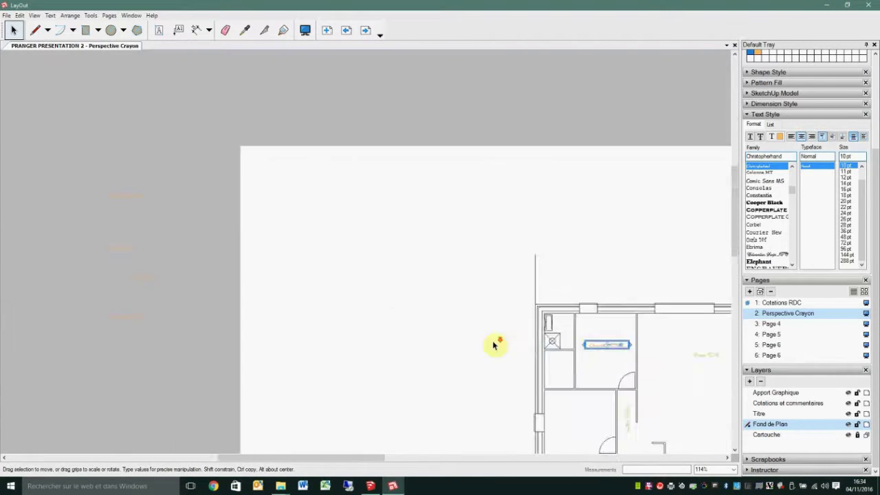
mouse_move(606, 344)
mouse_down()
mouse_move(428, 320)
mouse_move(491, 429)
mouse_up()
scroll(428, 321, down, 2)
right_click(385, 373)
click(507, 320)
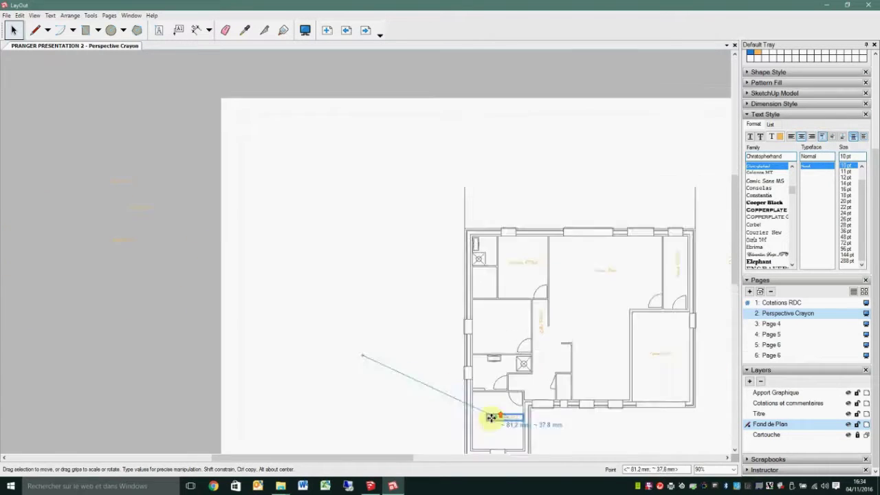
scroll(284, 316, up, 2)
right_click(458, 313)
key(Escape)
scroll(284, 262, up, 3)
right_click(469, 311)
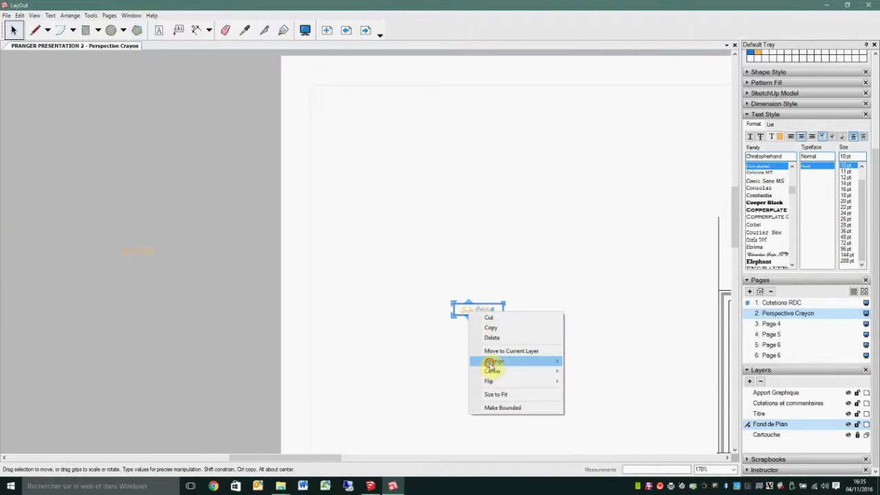
key(Escape)
scroll(571, 422, down, 3)
scroll(344, 338, up, 2)
scroll(138, 246, down, 2)
right_click(138, 246)
mouse_move(141, 244)
mouse_down()
mouse_move(328, 341)
mouse_move(585, 391)
mouse_up()
scroll(327, 340, up, 3)
click(310, 406)
scroll(309, 406, down, 3)
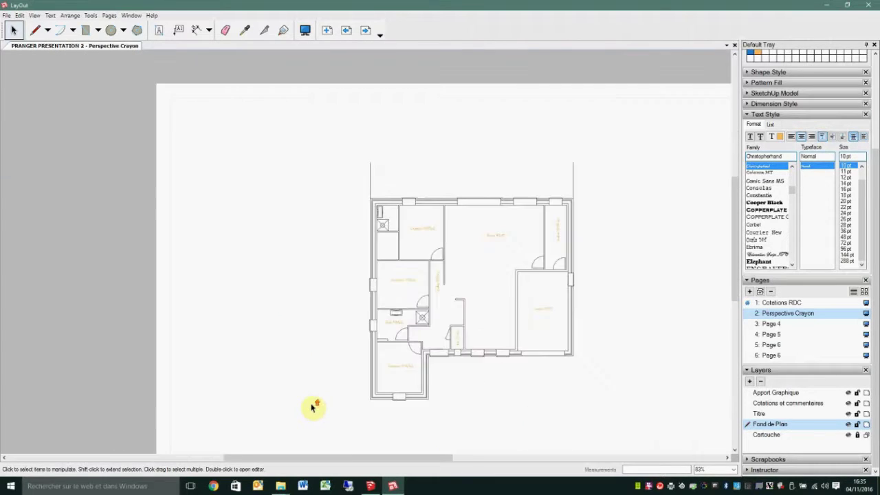
scroll(310, 406, up, 3)
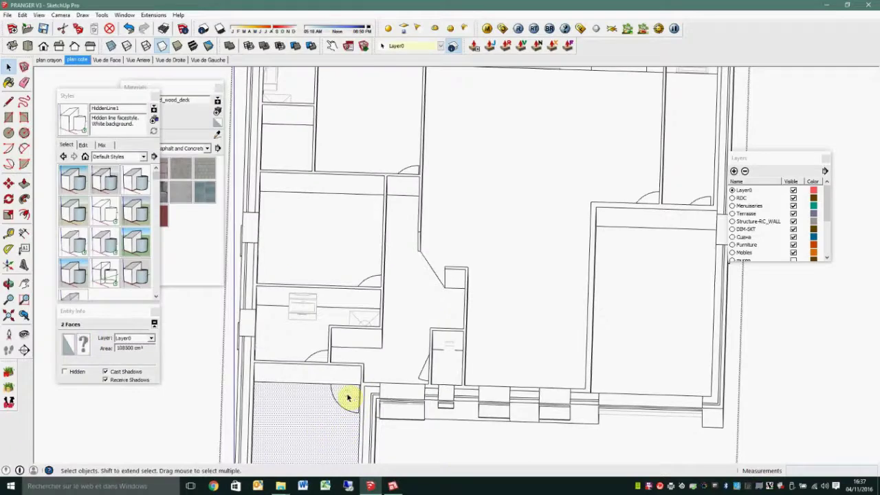
- Change the lower Chambre label from 11.30m2 to 10.85m2 and edit the Sdb bathroom label
double_click(349, 412)
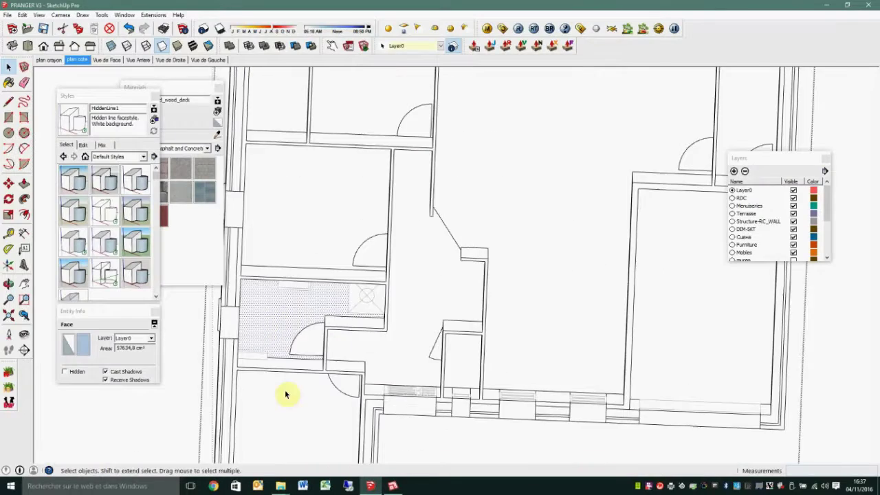
double_click(314, 258)
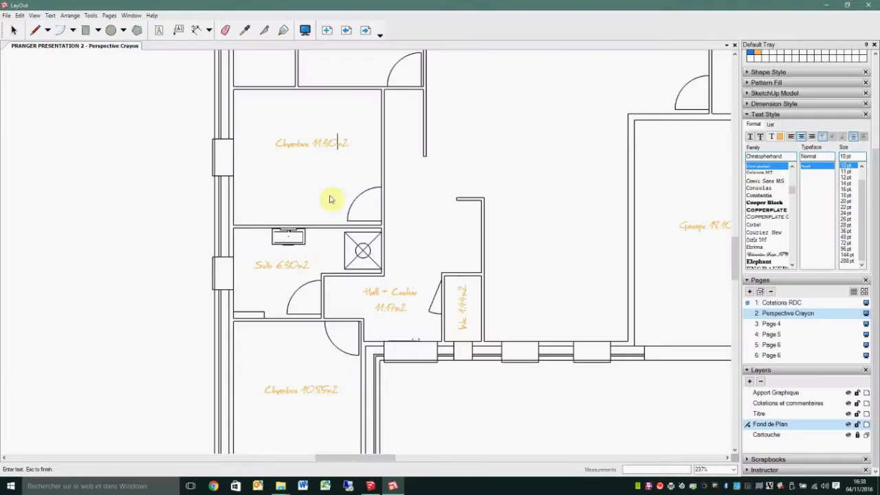
- Fit the LayOut page to the window, then check the living space's 520675,8 cm² area in SketchUp
scroll(330, 200, down, 5)
double_click(341, 123)
scroll(341, 122, down, 3)
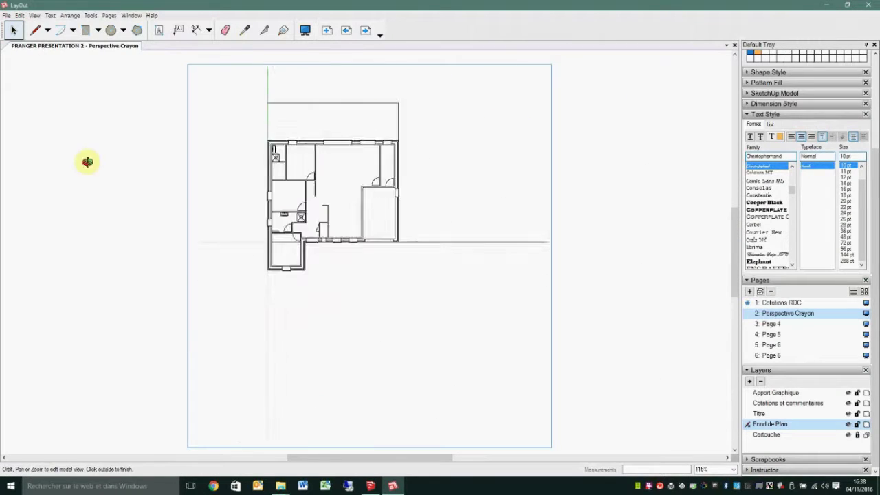
click(86, 161)
click(34, 15)
click(49, 147)
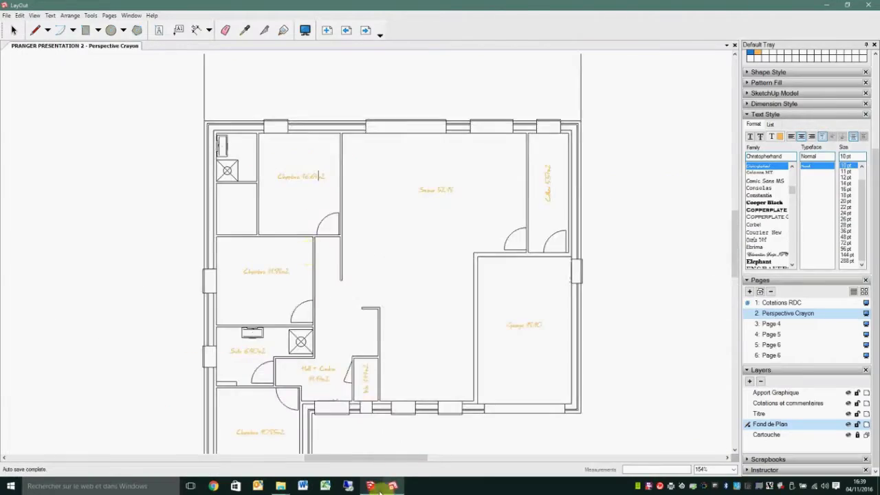
click(380, 492)
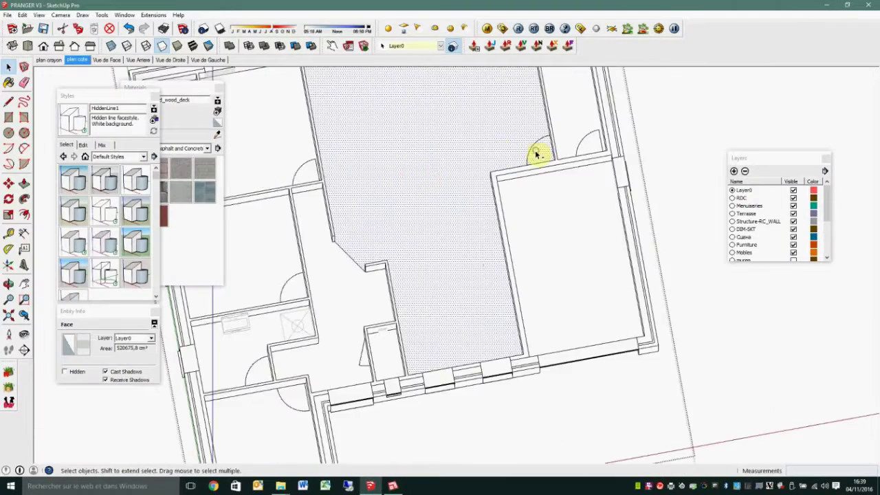
- Update the Sejour label, add interior dimensions like 5.54 M and 3.50 M, then open Page 4
click(391, 486)
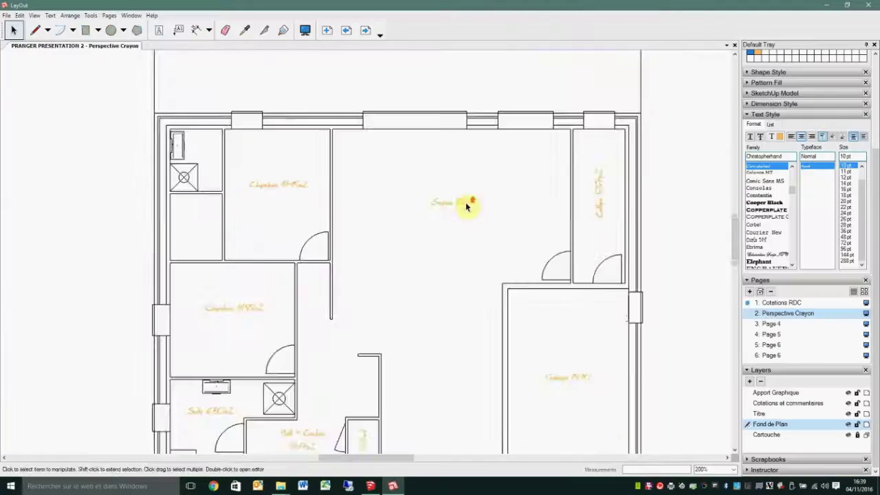
double_click(465, 202)
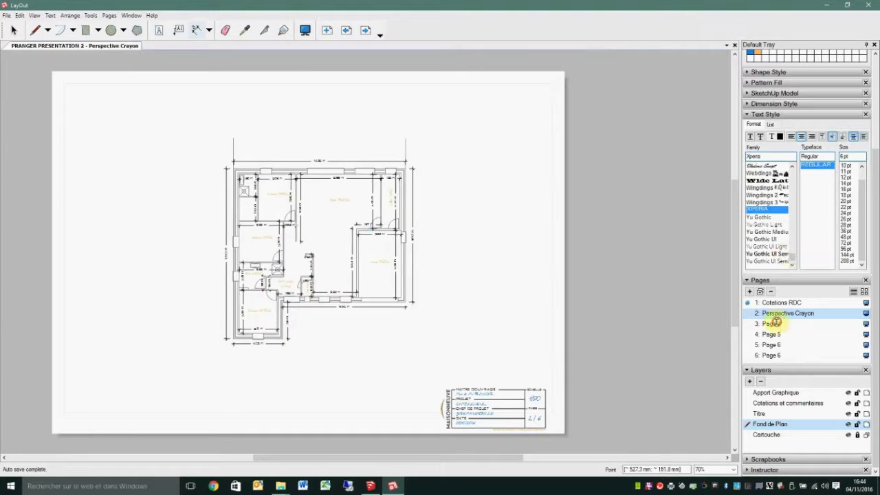
click(771, 324)
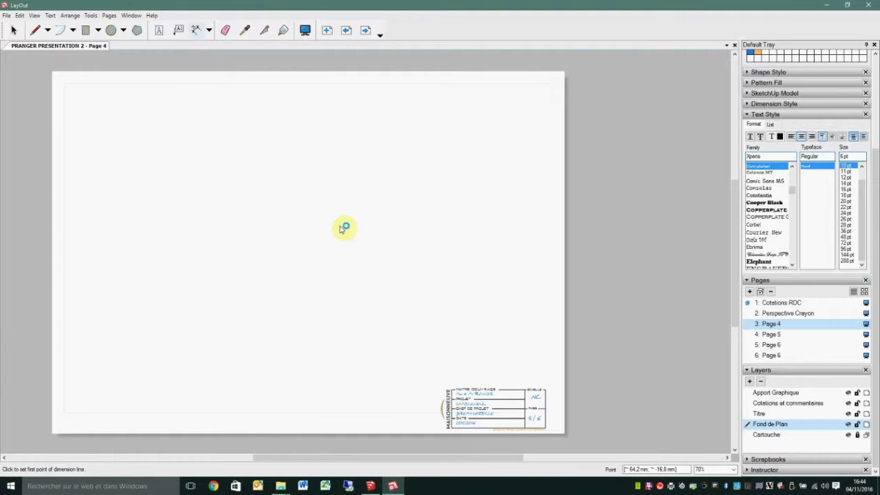
- Paste a model viewport showing a house elevation and lay out copies in a two-by-two grid
key(ctrl+v)
right_click(296, 206)
click(461, 275)
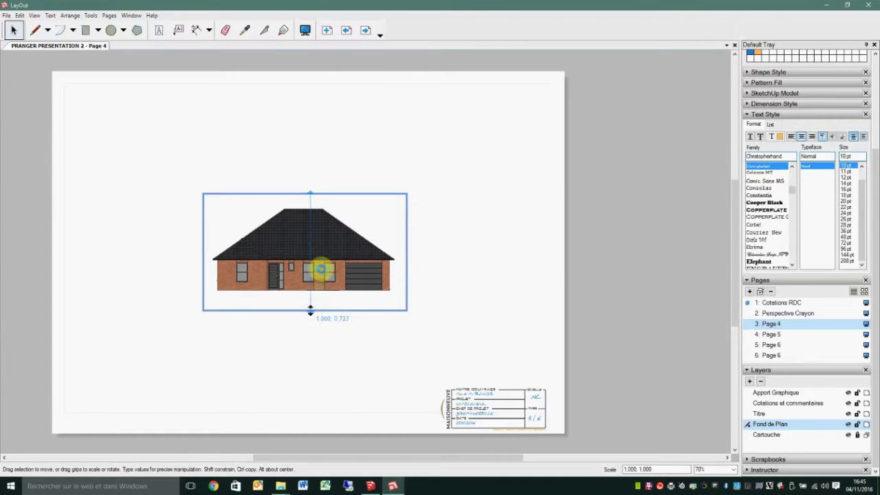
mouse_move(320, 270)
mouse_down()
mouse_move(227, 176)
mouse_move(408, 172)
mouse_move(403, 298)
mouse_up()
drag(221, 140, 222, 284)
scroll(173, 103, up, 2)
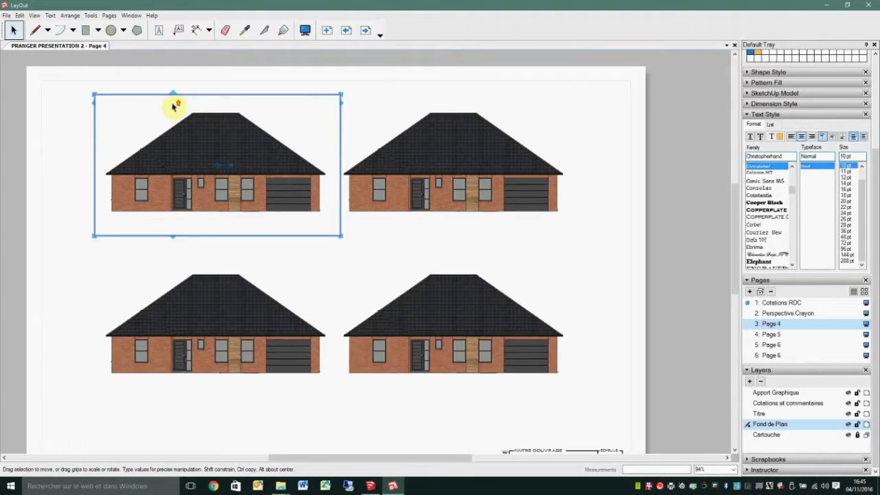
- Give the top-right, bottom-left and bottom-right viewports different facade scenes and align the bottom-left one
right_click(506, 161)
click(616, 366)
right_click(236, 359)
click(356, 342)
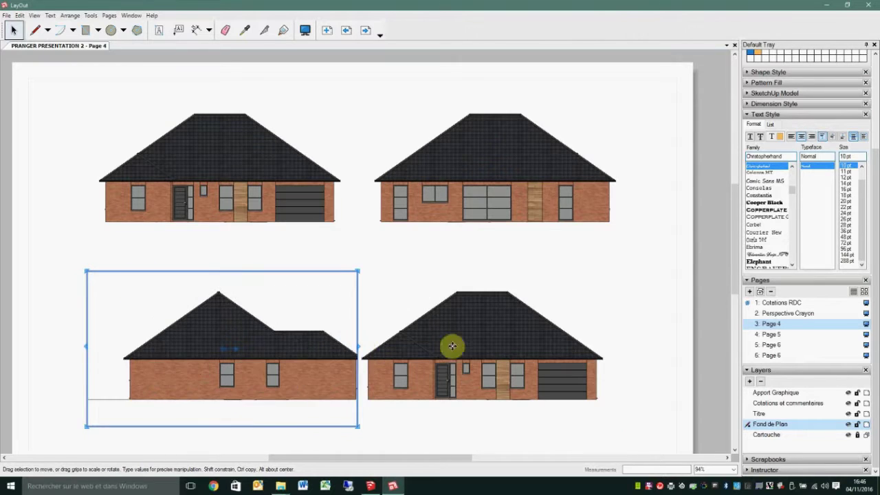
right_click(455, 402)
click(582, 354)
click(251, 355)
drag(368, 356, 344, 355)
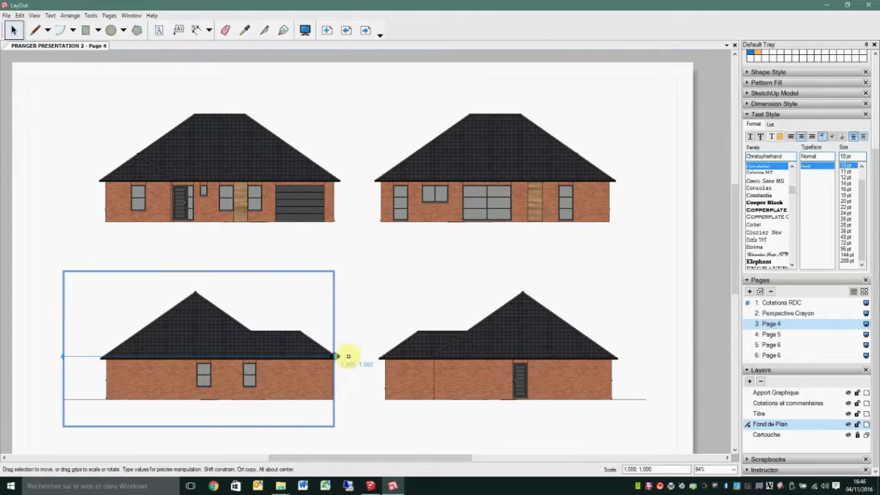
click(196, 30)
- Add a 35° angle dimension on the roof slope of the first elevation
scroll(192, 103, up, 2)
scroll(205, 116, up, 3)
click(205, 123)
scroll(262, 158, down, 5)
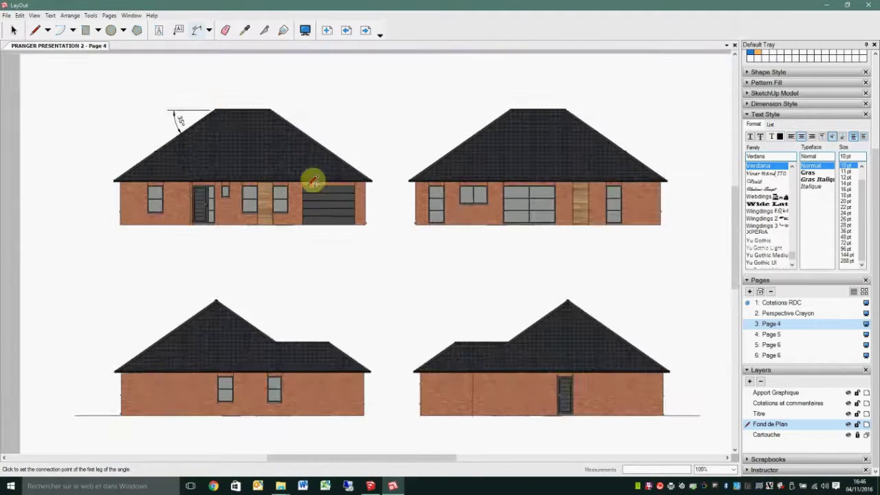
scroll(385, 344, up, 5)
scroll(446, 330, up, 3)
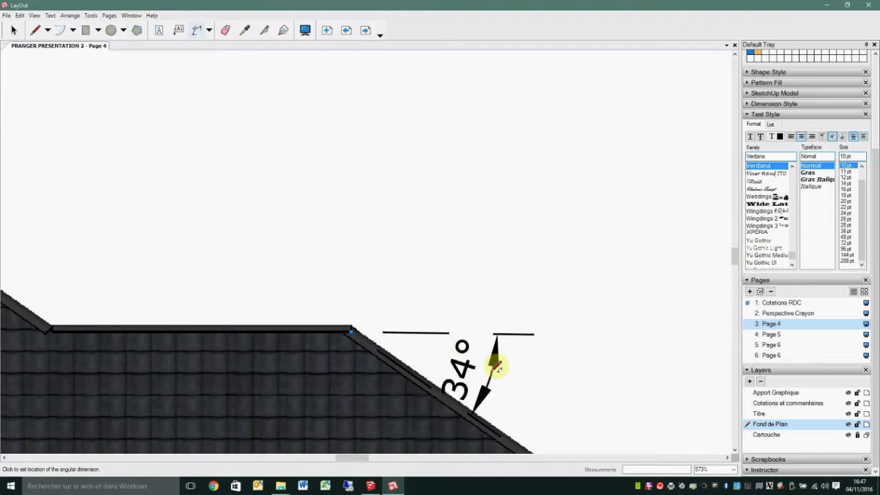
scroll(385, 367, up, 2)
scroll(413, 371, down, 2)
click(425, 375)
scroll(446, 392, down, 4)
scroll(491, 416, up, 3)
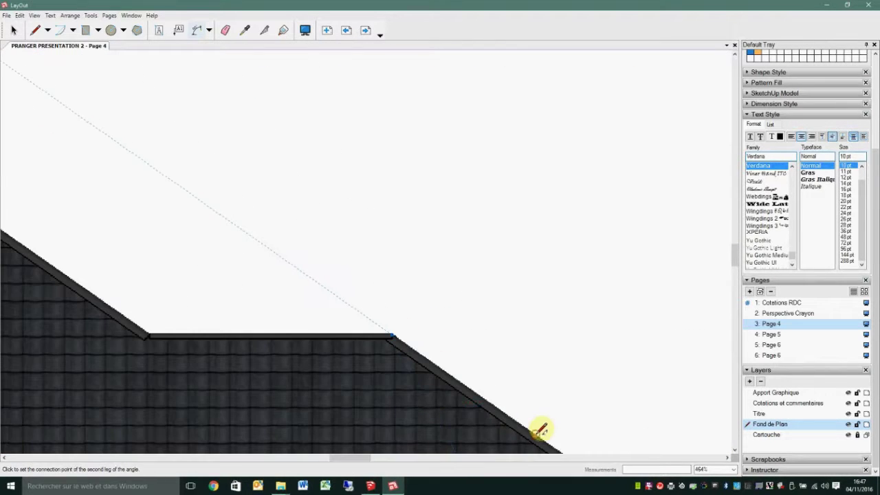
scroll(255, 252, down, 5)
scroll(288, 309, up, 5)
click(288, 310)
- Start a 1.55 M height dimension beside the front window
scroll(298, 154, down, 5)
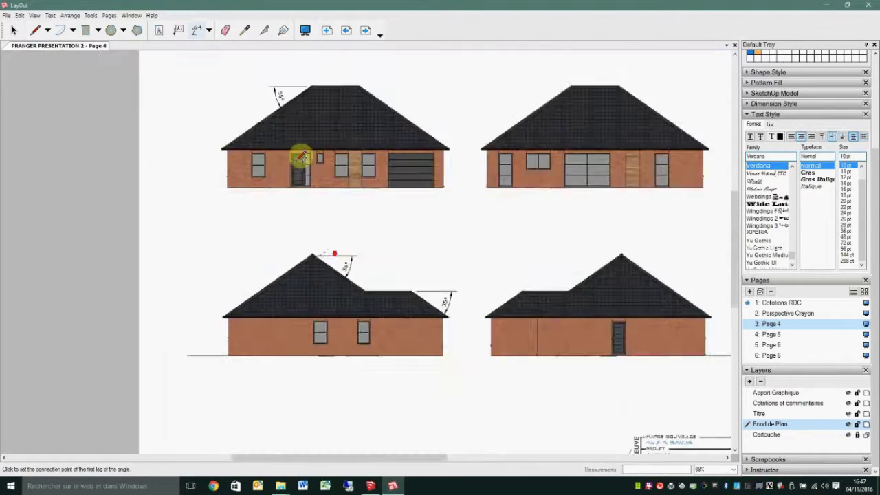
scroll(274, 170, up, 5)
click(306, 287)
scroll(330, 226, down, 2)
scroll(354, 162, up, 2)
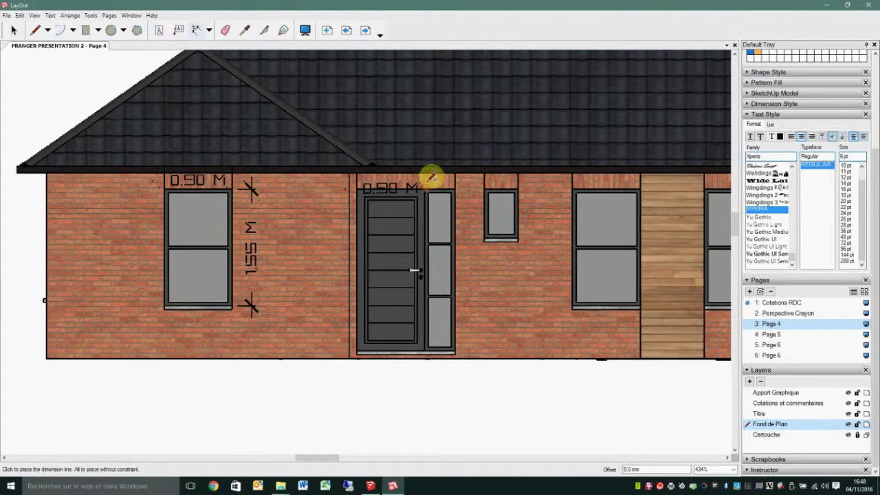
- Finish the 1.55 M window dimension, then add the 3.00 M garage door width and 2.25 M height
scroll(546, 236, up, 1)
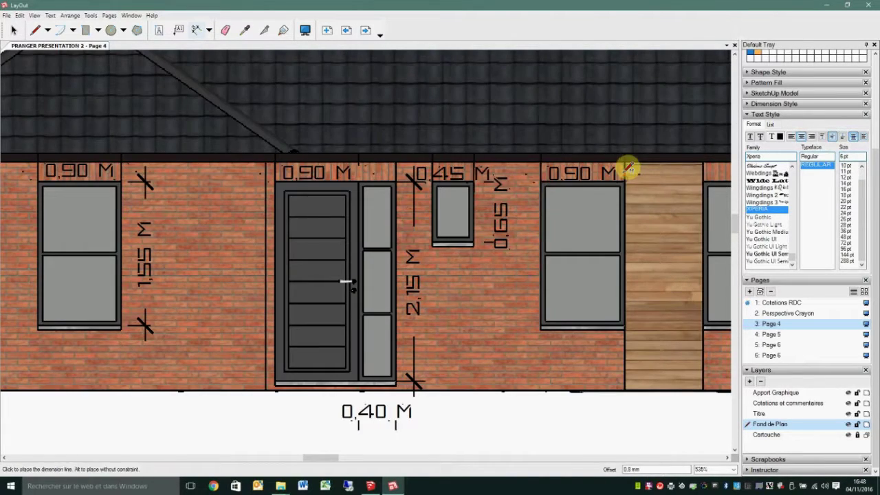
click(535, 318)
scroll(536, 318, down, 2)
scroll(440, 172, up, 3)
click(416, 134)
scroll(430, 299, down, 3)
click(521, 204)
click(697, 202)
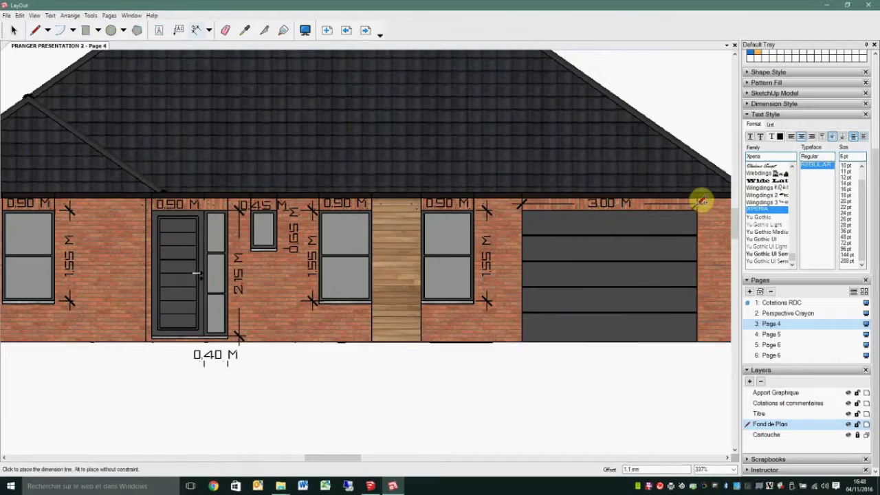
click(710, 336)
scroll(550, 373, down, 5)
scroll(309, 268, up, 6)
- Dimension the 1.05 M window height, the 2.40 M garage door height and a window width
click(278, 260)
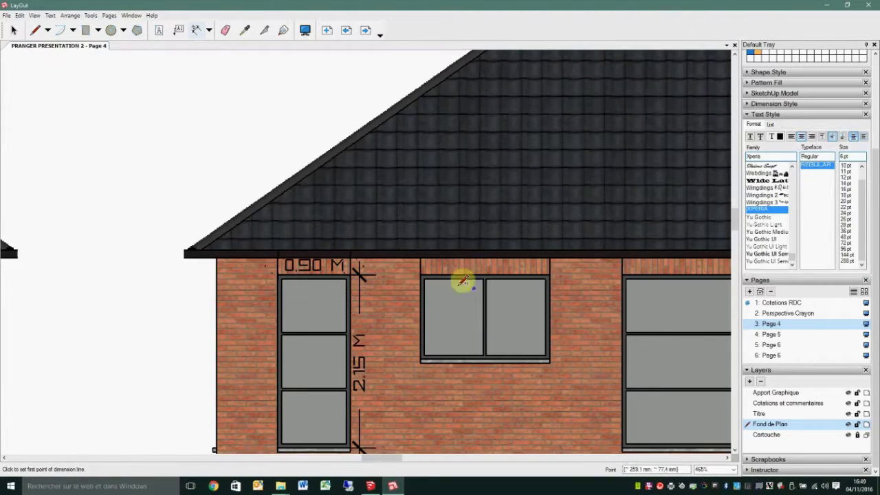
click(555, 352)
scroll(678, 383, down, 2)
scroll(444, 385, down, 3)
scroll(525, 327, up, 5)
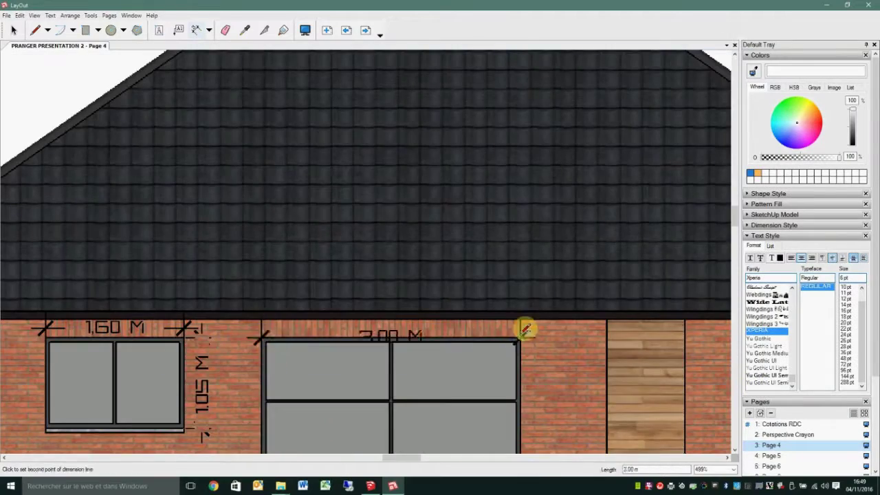
click(524, 328)
click(525, 437)
scroll(550, 412, down, 4)
scroll(589, 269, up, 4)
scroll(612, 395, up, 2)
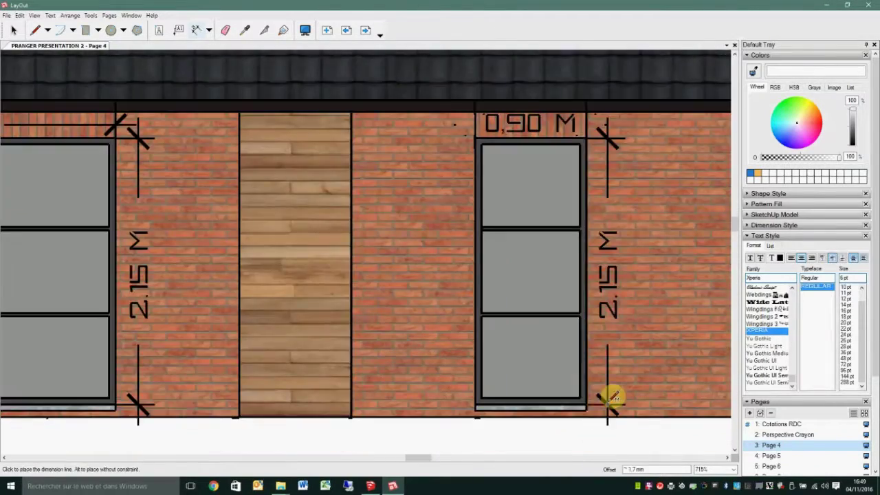
scroll(662, 273, down, 6)
scroll(305, 298, up, 3)
scroll(539, 215, up, 4)
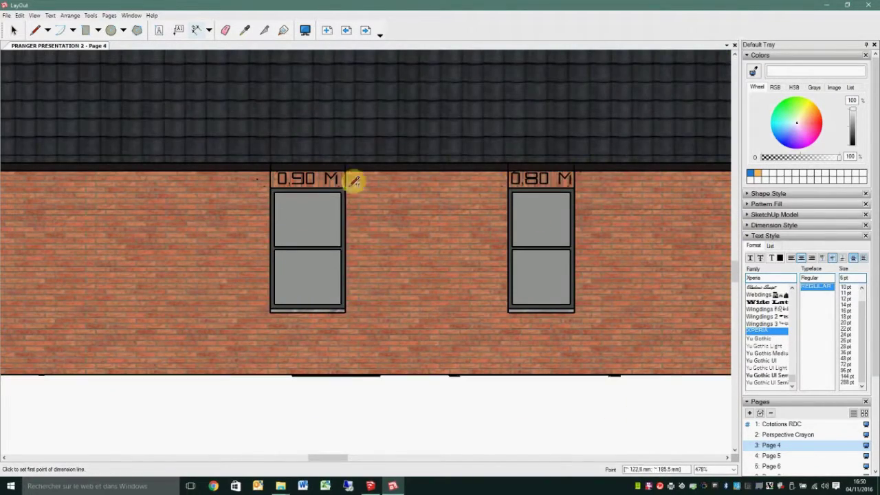
click(575, 294)
scroll(674, 290, down, 5)
scroll(481, 173, up, 4)
scroll(382, 330, down, 4)
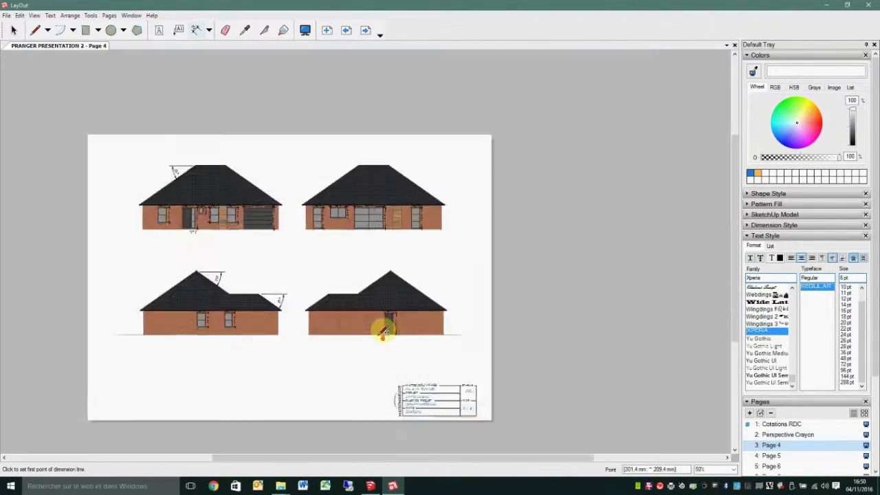
scroll(187, 255, down, 2)
- Nudge all four elevations down slightly, then attempt a file insert, which crashes LayOut
key(space)
key(ctrl+a)
key(Down)
key(Down)
key(Down)
click(526, 308)
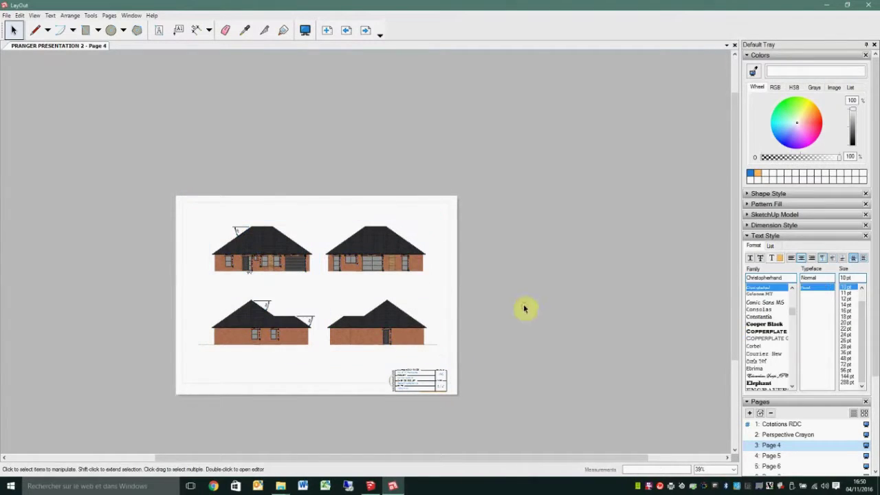
scroll(789, 341, down, 3)
click(6, 15)
click(49, 147)
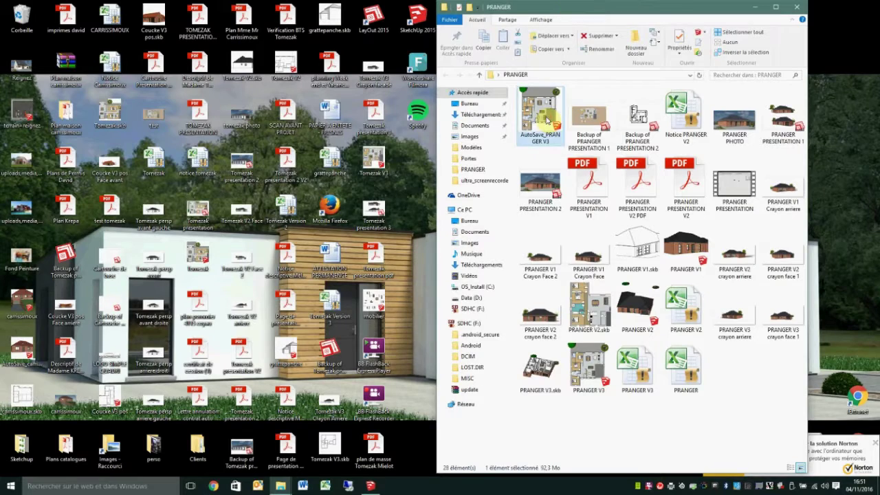
- Open AutoSave_PRANGER V3, then Backup of PRANGER PRESENTATION 2 in LayOut
double_click(548, 120)
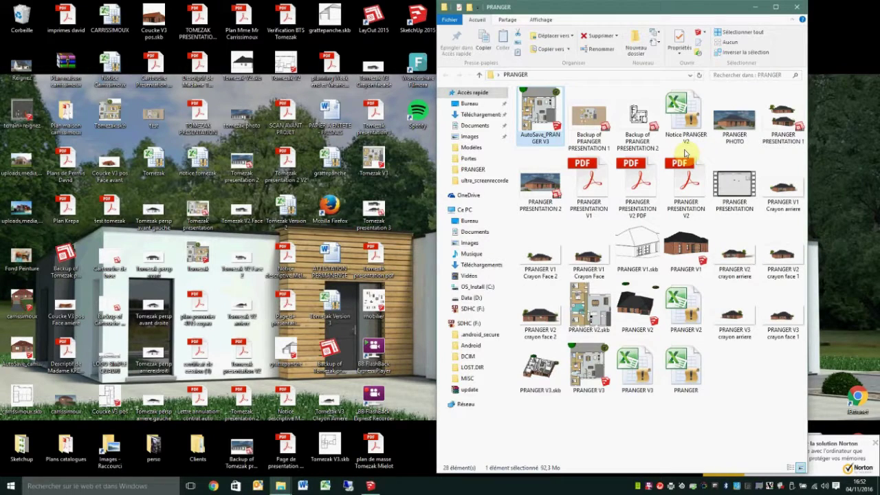
double_click(635, 126)
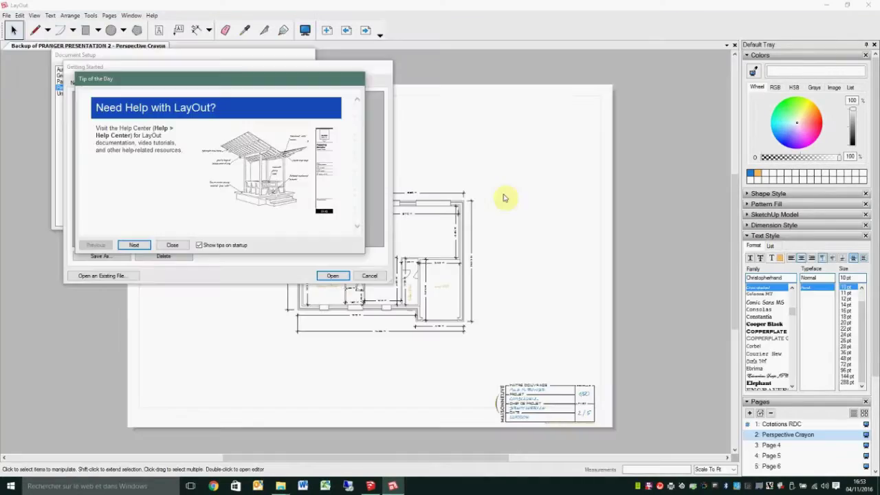
- Dismiss the startup tip and open the recovered PRANGER PRESENTATION 2 document
click(304, 222)
click(304, 222)
click(7, 15)
click(27, 42)
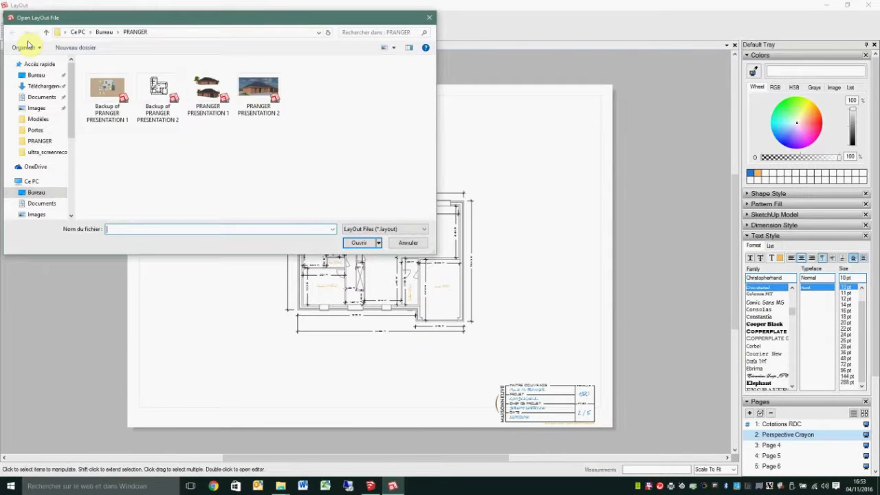
click(402, 248)
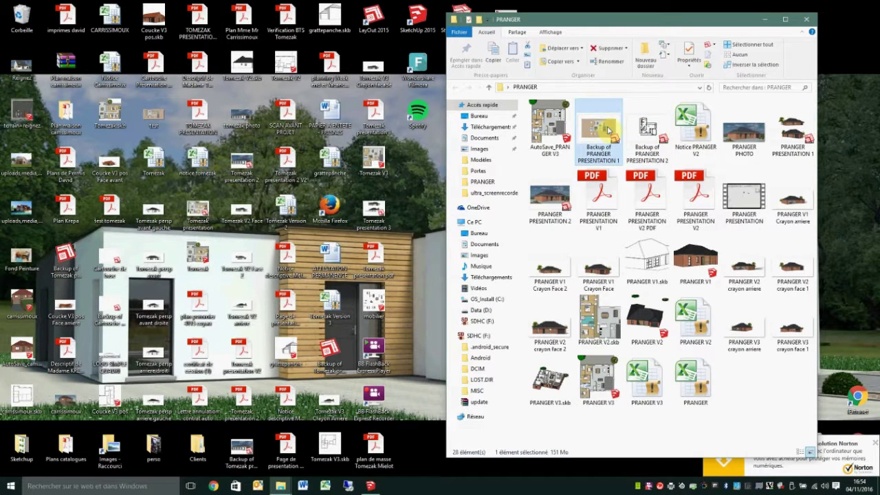
double_click(607, 131)
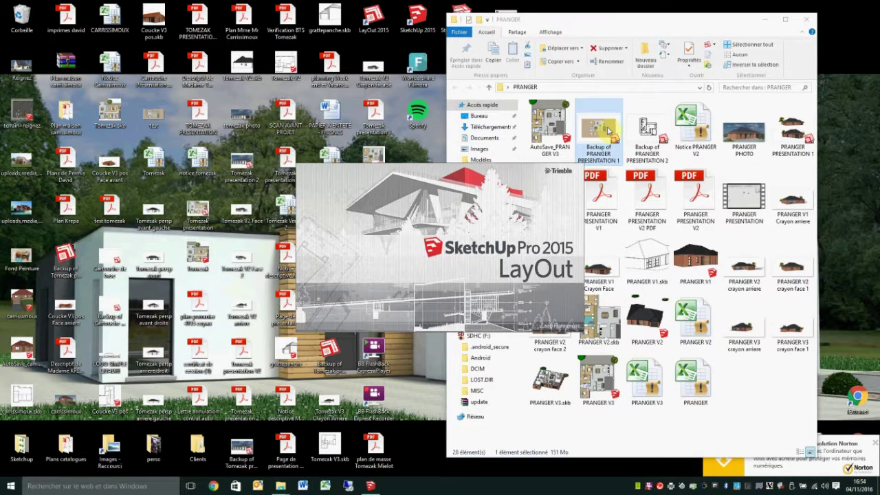
key(Escape)
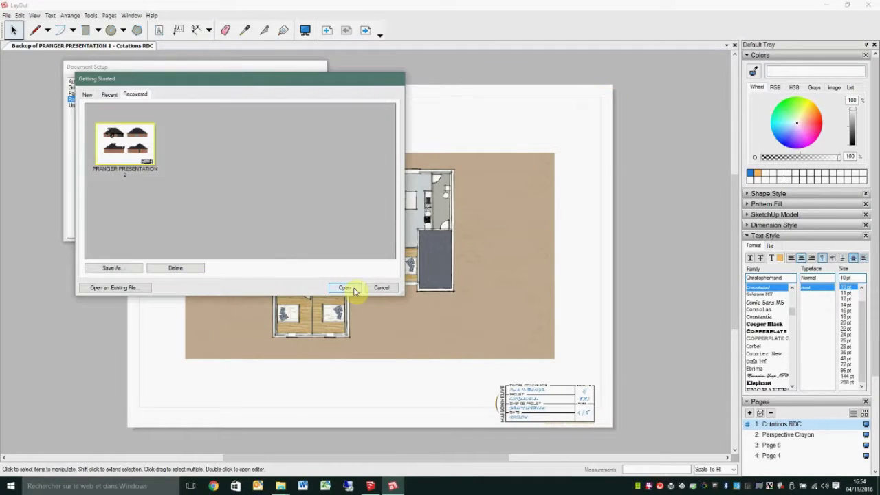
click(342, 287)
click(304, 233)
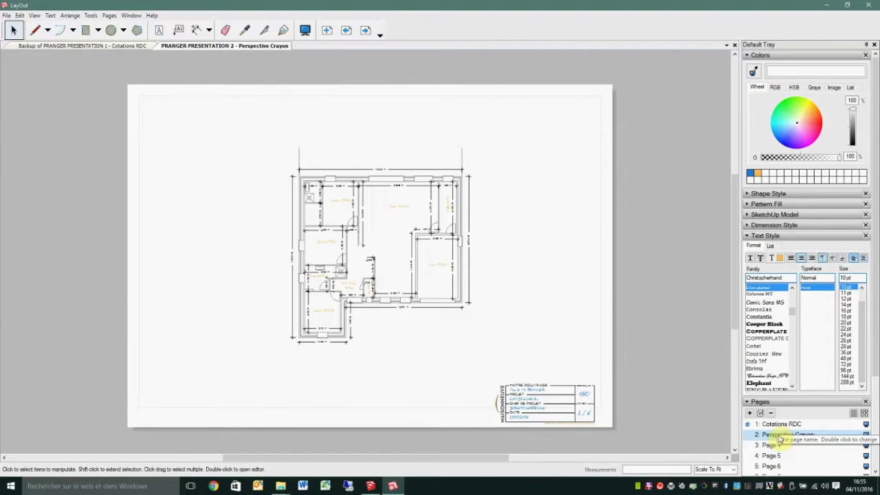
- Go to Page 4's elevations and save the document as PRANGER PRESENTATION 3
click(770, 455)
click(770, 445)
key(ctrl+s)
key(Return)
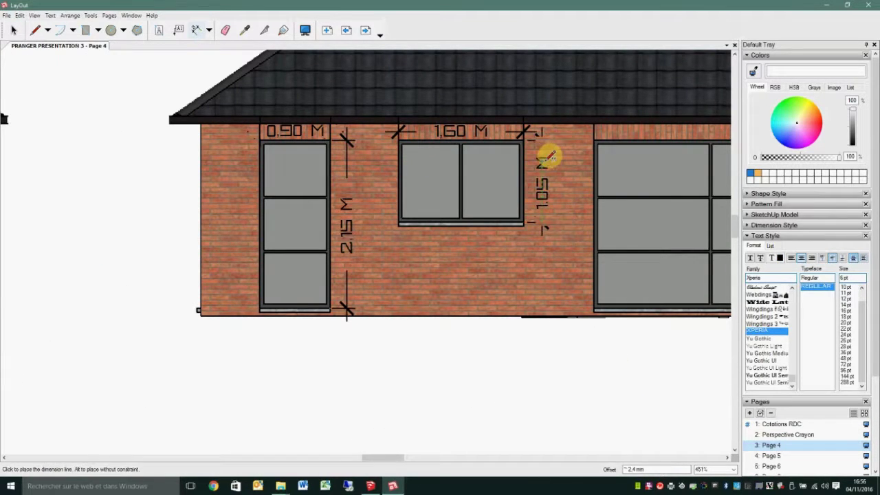
- Add the 1.05 M window height and 0.80 M window width dimensions on the elevation
click(548, 156)
scroll(548, 157, down, 2)
scroll(620, 142, up, 1)
scroll(719, 275, down, 3)
scroll(581, 248, up, 4)
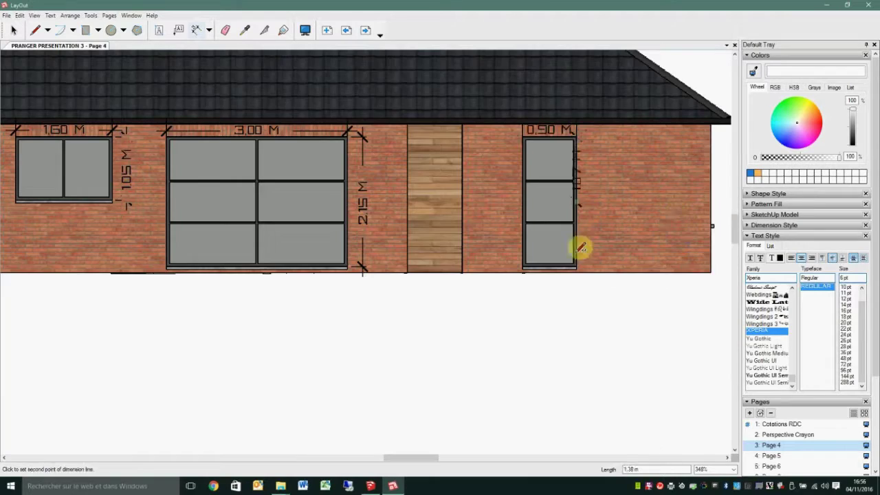
key(Escape)
scroll(581, 248, down, 3)
scroll(318, 305, up, 4)
click(570, 234)
scroll(472, 318, down, 3)
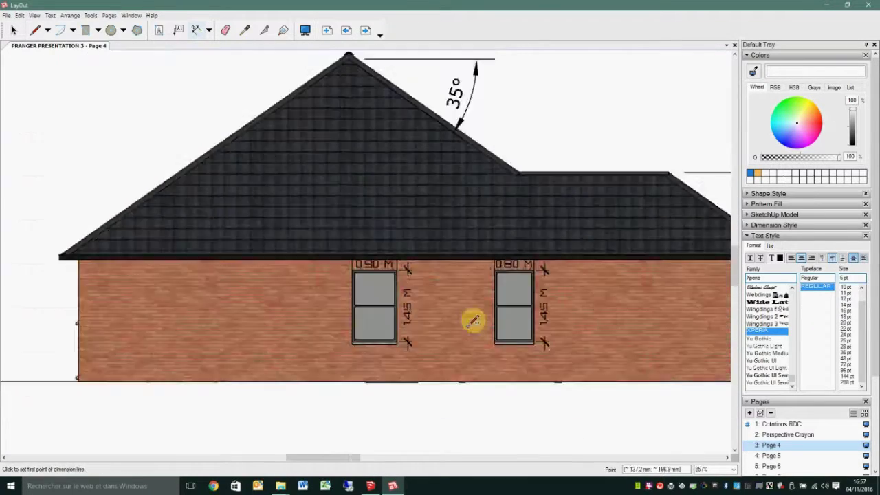
scroll(578, 273, up, 2)
scroll(608, 358, down, 5)
scroll(251, 228, down, 1)
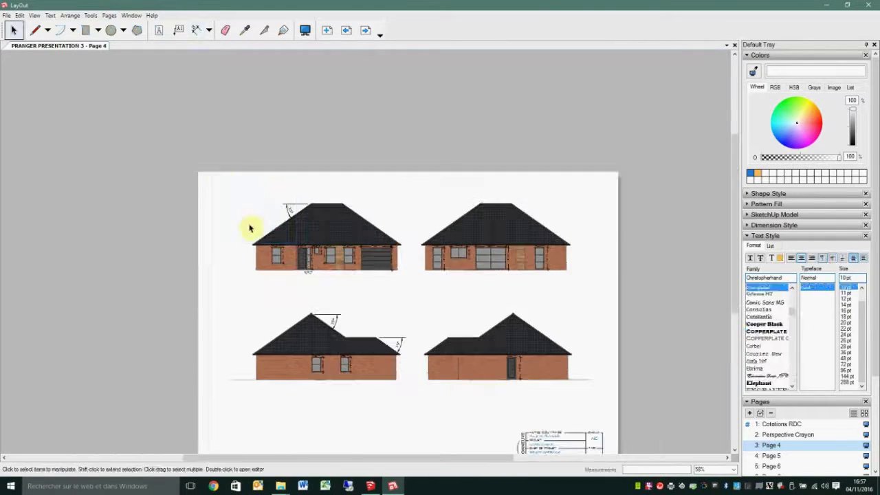
- Leave dimensioning, select all elevation viewports to review them, then deselect
key(space)
key(ctrl+a)
click(603, 218)
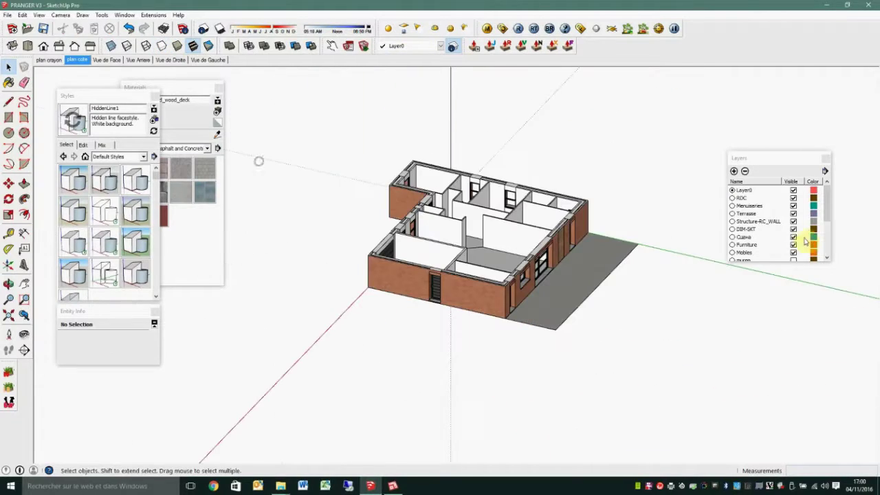
- Convert the house group into a component
right_click(487, 227)
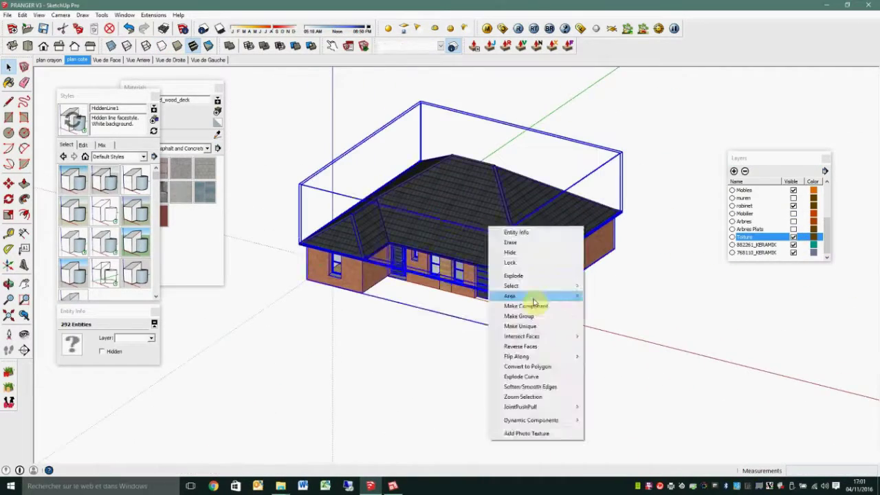
click(533, 305)
text(ce)
click(452, 307)
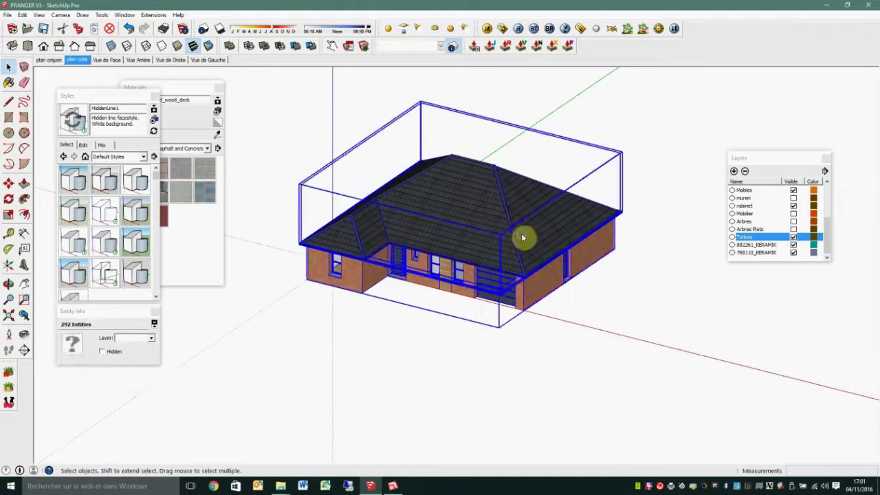
- Save the model as Pranger V3 Pour Terrain in the desktop PRANGER folder and close it
key(ctrl+shift+s)
click(293, 191)
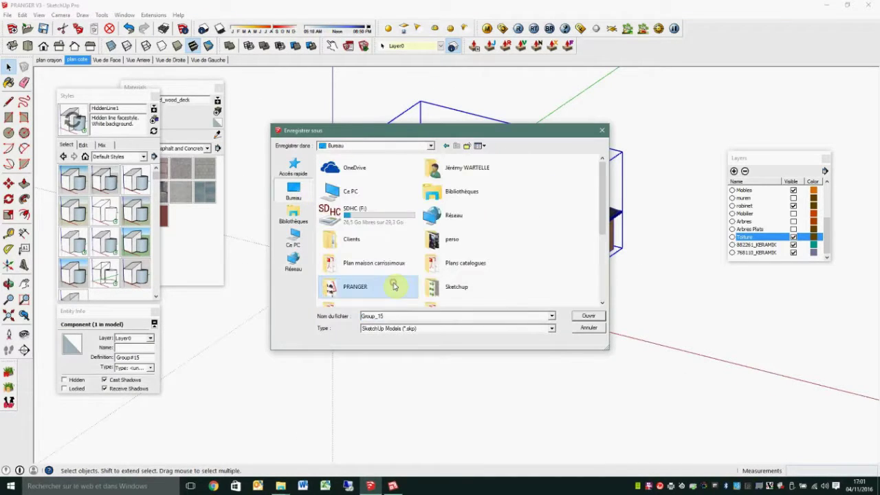
double_click(373, 288)
text(Pranger V3 Pour Terrain)
click(585, 318)
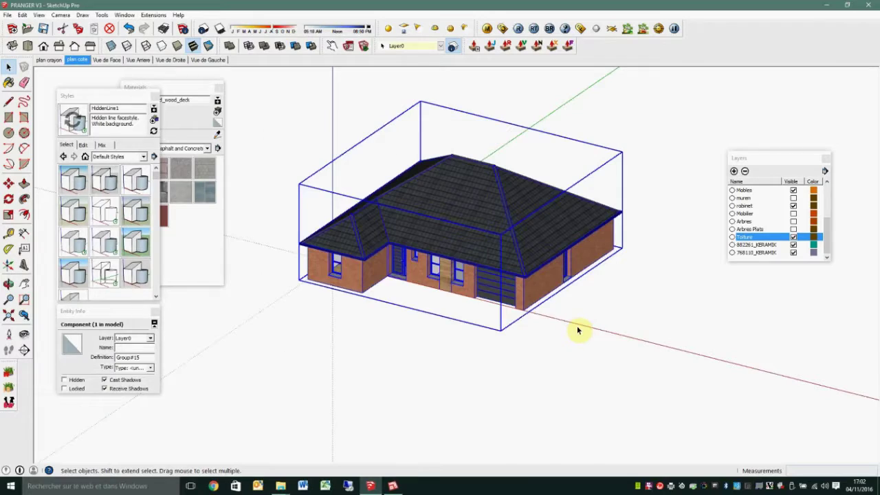
click(867, 5)
click(450, 262)
- Open the Modèles folder and launch the terrain model in SketchUp Pro
double_click(548, 144)
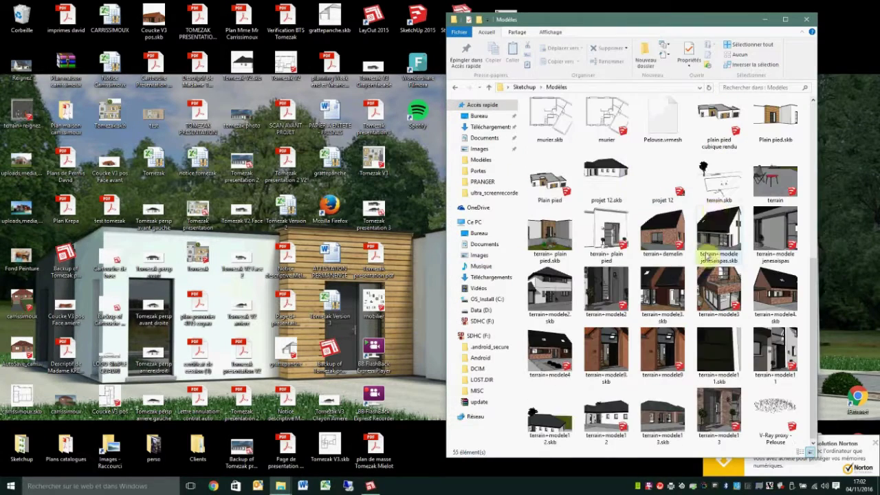
double_click(680, 350)
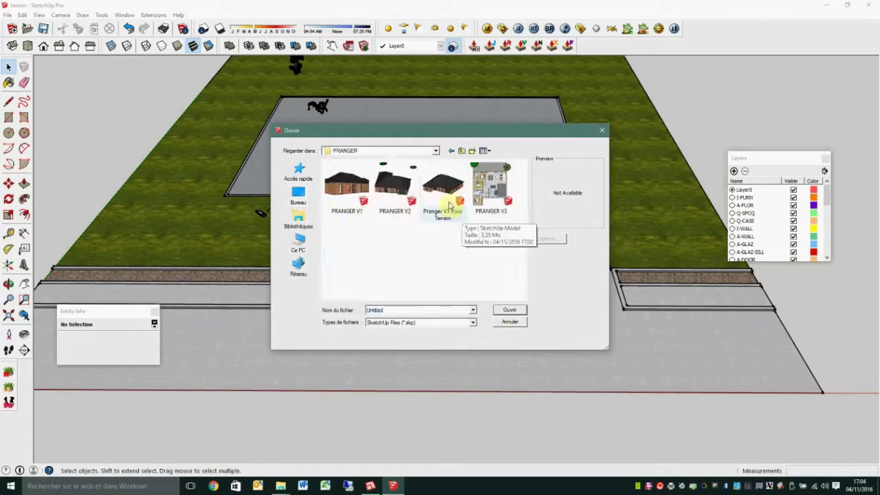
- Insert the Pranger house component onto the terrain and start moving it
double_click(450, 205)
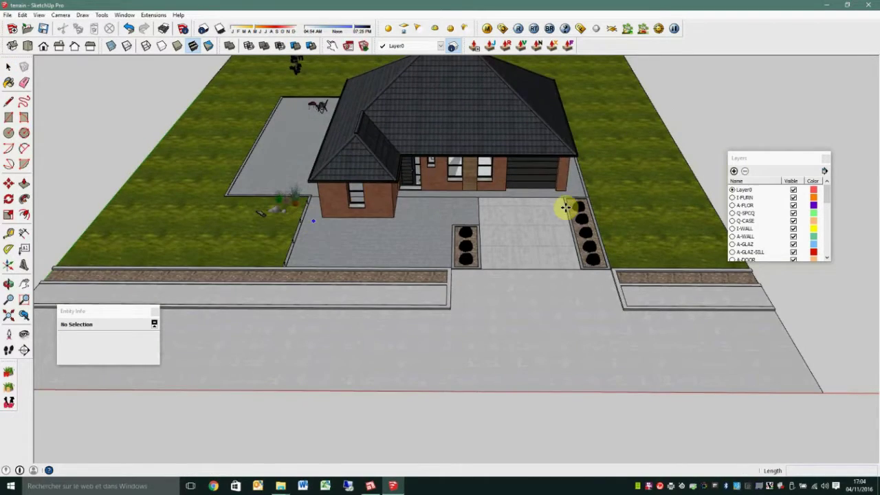
click(466, 167)
key(m)
scroll(542, 226, up, 5)
scroll(369, 243, up, 3)
scroll(370, 243, down, 5)
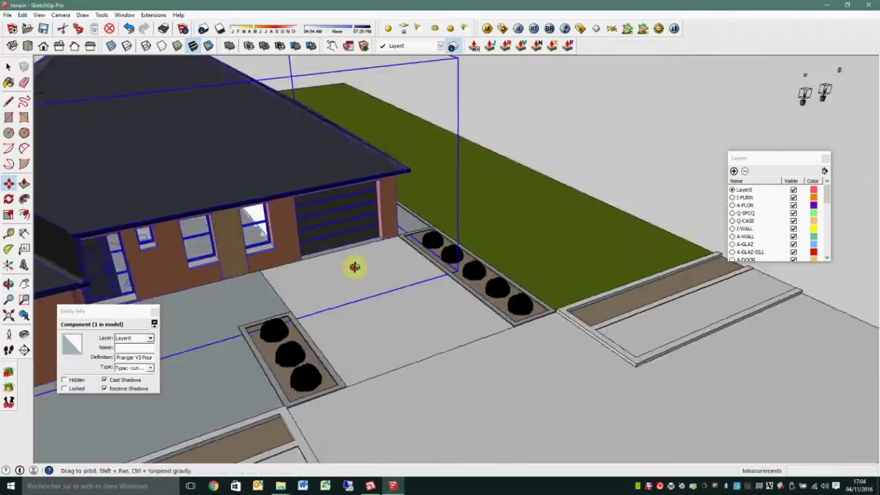
scroll(406, 231, up, 3)
scroll(407, 232, up, 4)
- Add a Tape Measure guide parallel to the driveway edge
key(t)
scroll(442, 217, down, 4)
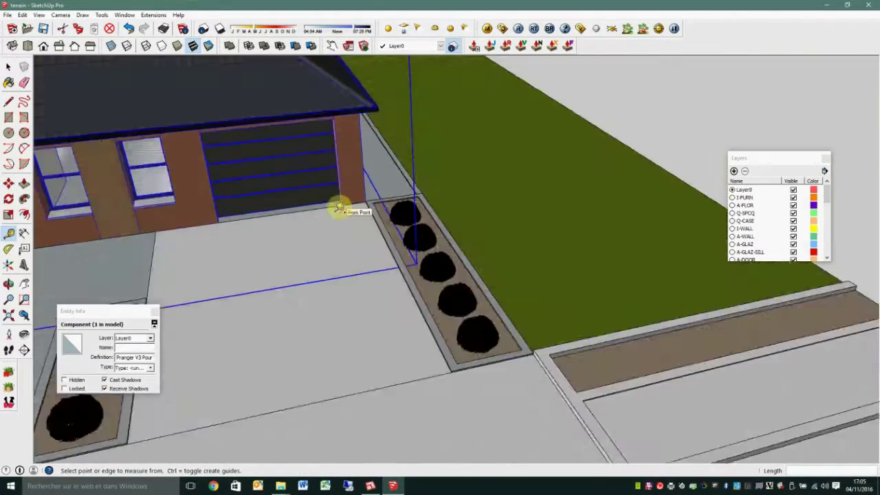
scroll(330, 212, up, 1)
click(167, 268)
click(199, 269)
scroll(151, 229, up, 3)
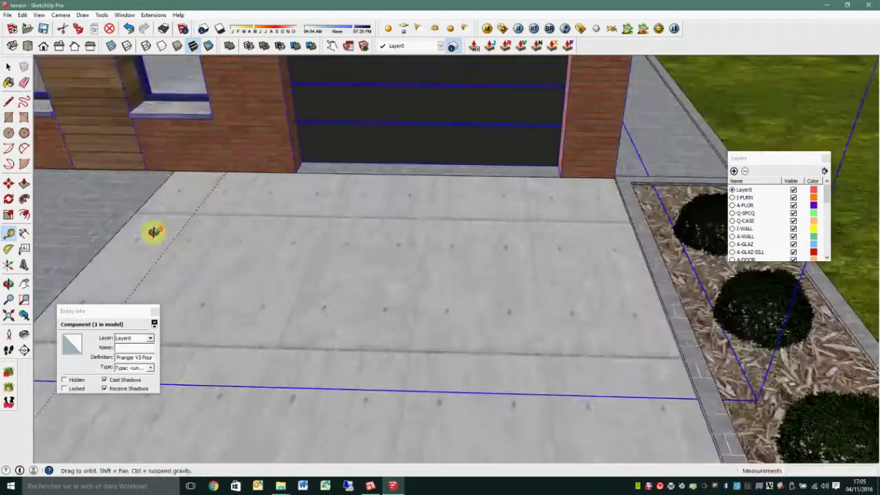
scroll(279, 172, up, 2)
- Zoom in on the driveway and measure its dimensions
shift+middle_drag(279, 173, 171, 167)
scroll(206, 193, up, 2)
key(space)
click(242, 216)
scroll(481, 193, down, 2)
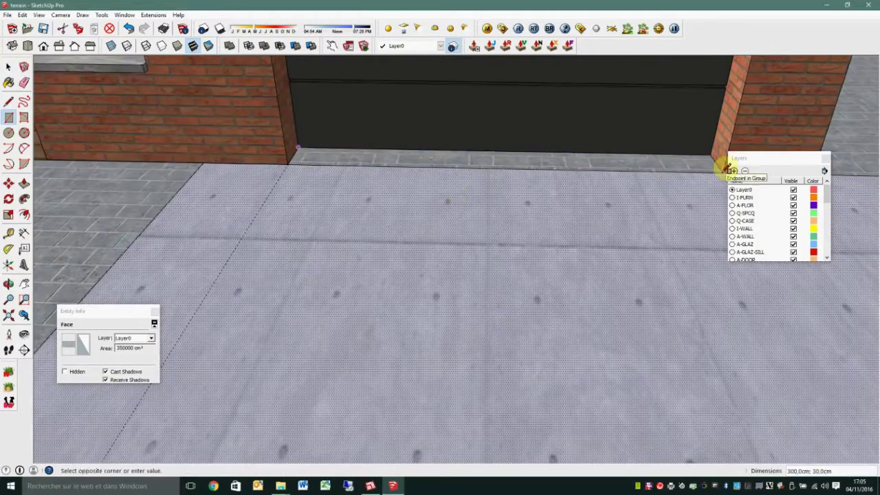
key(b)
scroll(330, 199, down, 3)
scroll(447, 201, up, 3)
key(t)
scroll(385, 195, down, 2)
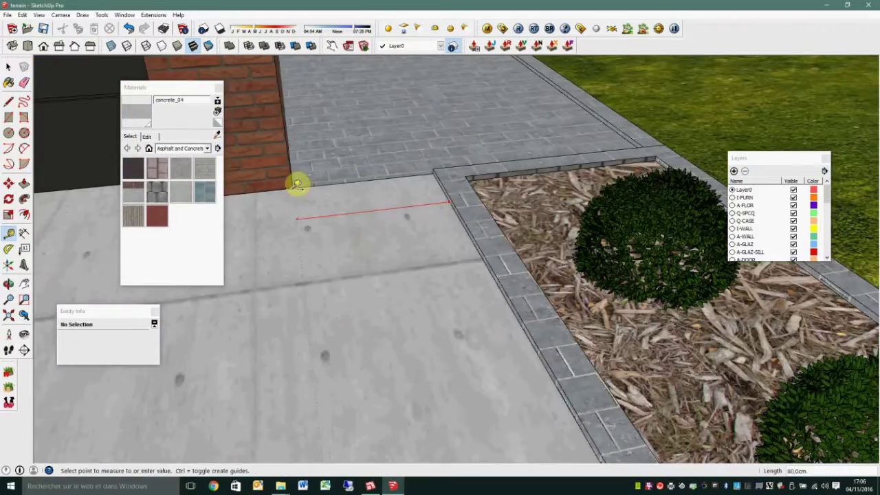
scroll(303, 187, down, 5)
- Orbit out to view the house and driveway, then select the house
mouse_move(310, 190)
middle_down()
mouse_move(108, 285)
mouse_move(174, 307)
middle_up()
scroll(207, 275, down, 3)
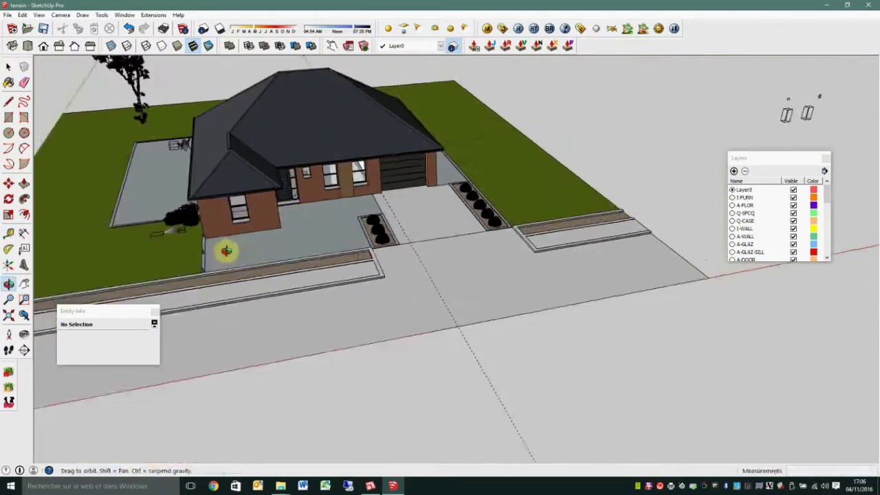
scroll(309, 172, up, 4)
key(space)
click(359, 126)
- Select the planting bed and its shrubs from a top view and shift them
right_click(365, 124)
click(381, 141)
click(127, 46)
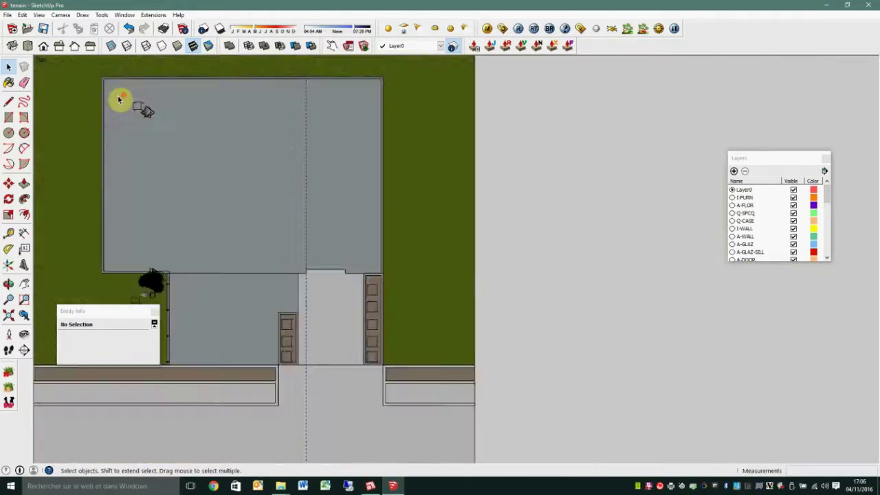
scroll(220, 165, down, 3)
drag(222, 167, 252, 277)
scroll(216, 292, up, 3)
middle_drag(216, 292, 255, 308)
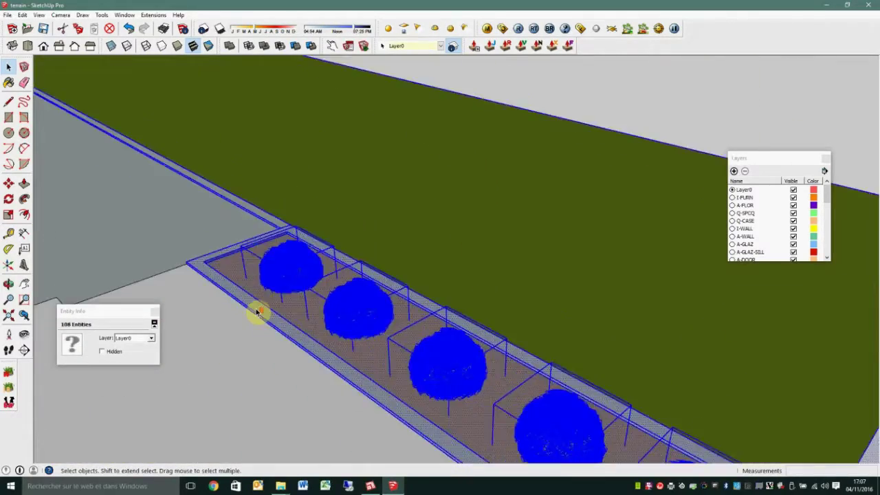
scroll(255, 309, up, 3)
key(m)
scroll(237, 295, down, 2)
scroll(206, 316, down, 5)
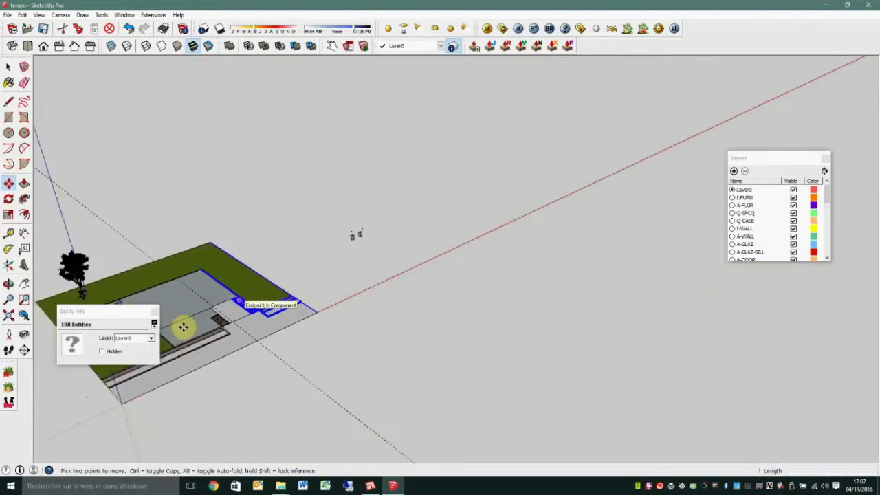
key(space)
- Move the items by the paving, then undo the accidental erase to restore the house
click(43, 45)
middle_drag(388, 355, 329, 254)
scroll(328, 255, up, 4)
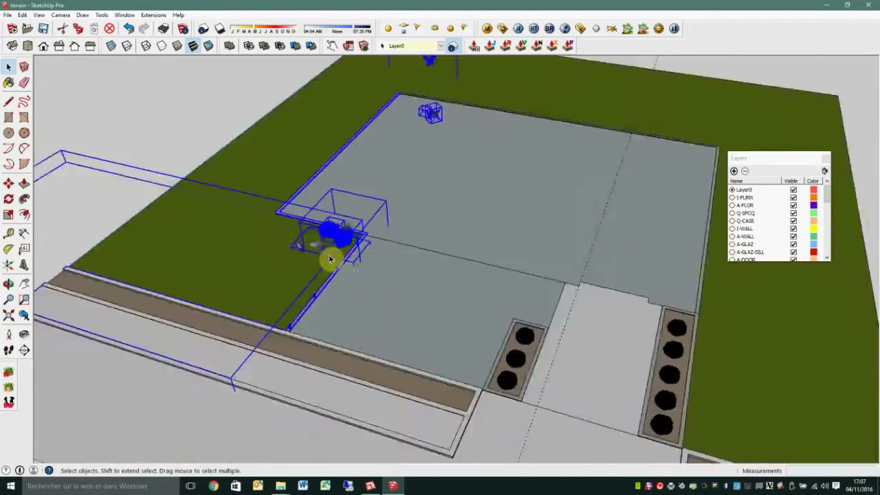
scroll(328, 287, up, 5)
key(m)
scroll(349, 287, down, 5)
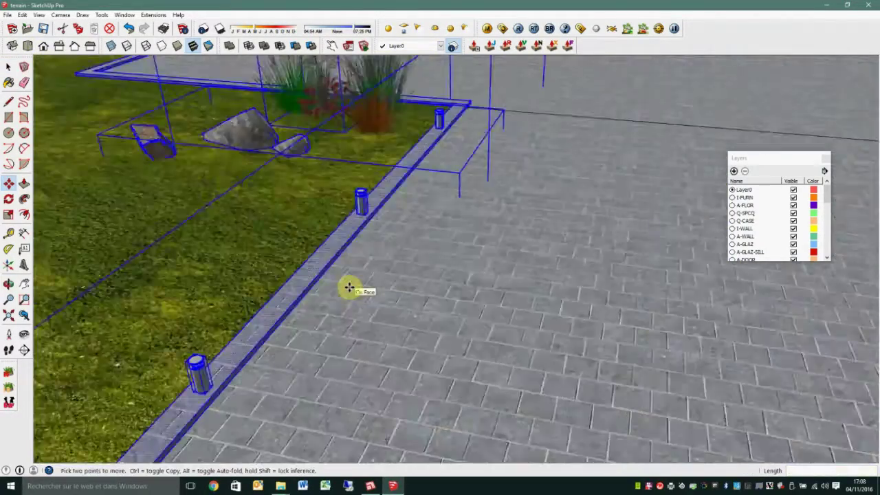
scroll(349, 287, down, 5)
key(space)
click(23, 15)
click(42, 25)
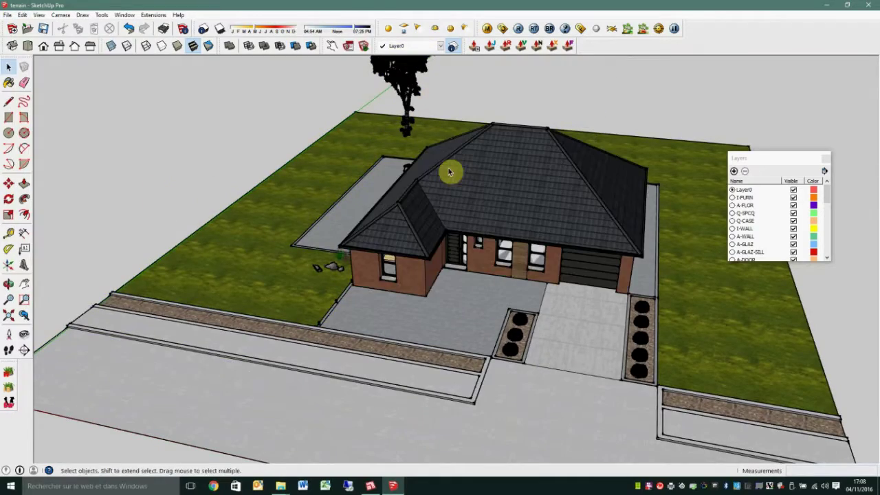
- Move the garden plants beside the side wall 297 cm along the green axis
mouse_move(452, 171)
middle_down()
mouse_move(417, 197)
mouse_move(199, 155)
middle_up()
scroll(483, 275, up, 3)
middle_drag(484, 275, 359, 308)
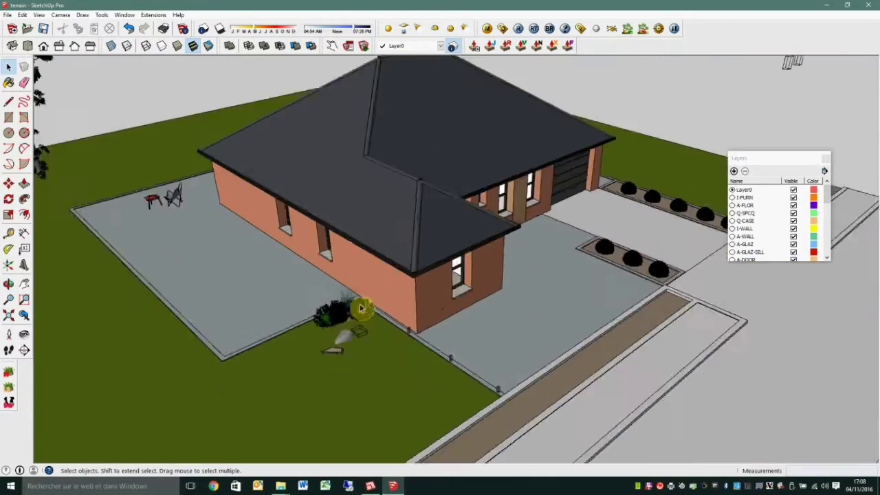
scroll(334, 360, up, 3)
click(334, 360)
scroll(344, 308, down, 3)
key(m)
scroll(379, 360, up, 2)
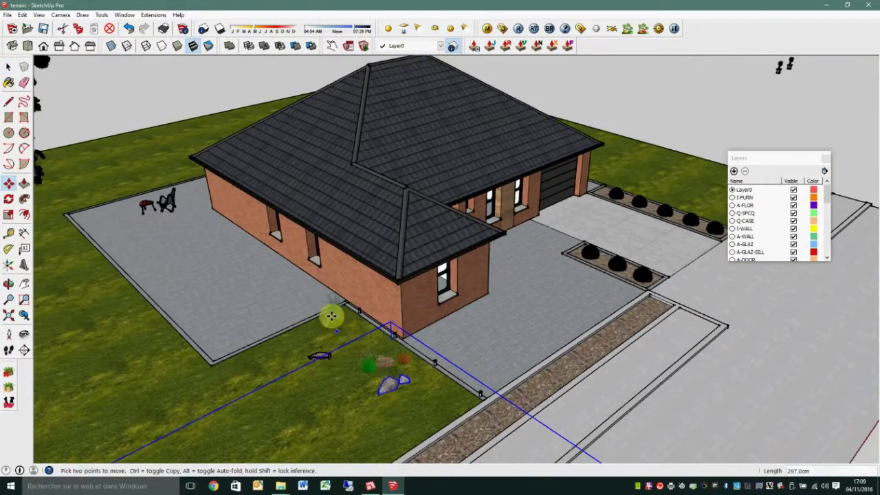
click(177, 46)
key(space)
click(334, 312)
key(m)
click(337, 310)
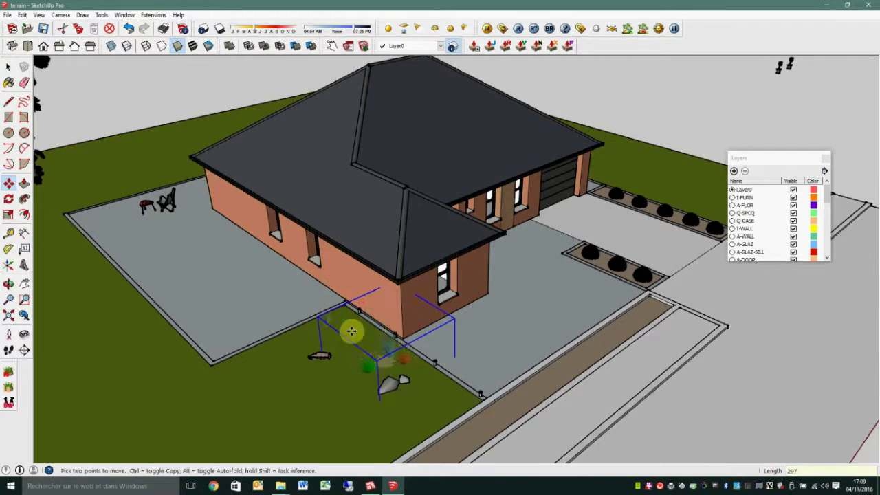
middle_drag(353, 323, 389, 340)
text(297)
key(Return)
- Nudge one more item into place and close the Layers panel
key(space)
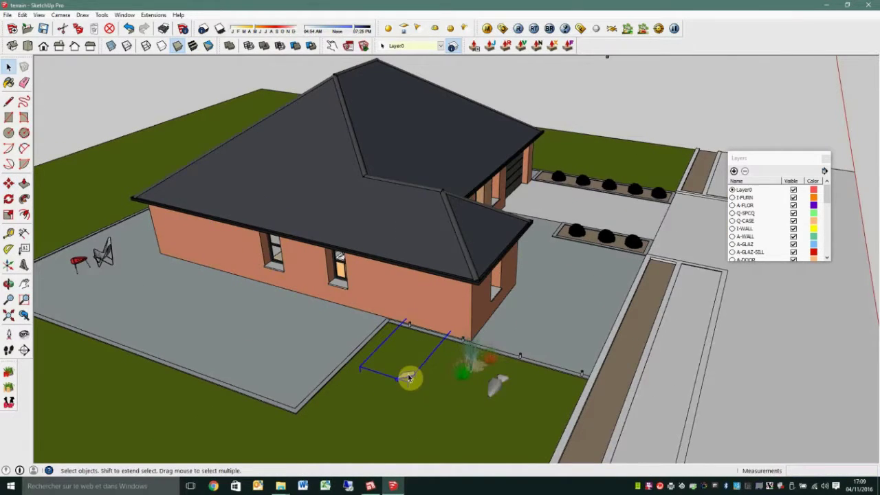
key(m)
click(422, 384)
key(space)
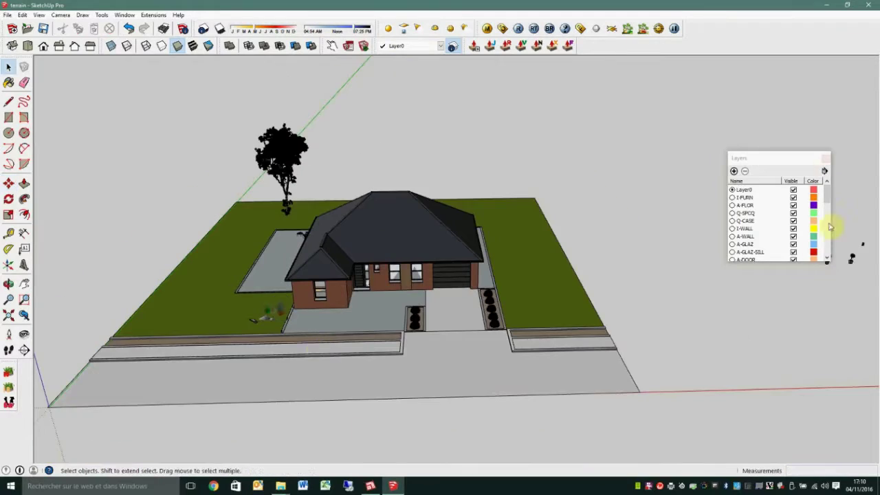
click(826, 157)
click(124, 15)
click(167, 73)
- Place the two potted plants beside the front door
scroll(702, 295, up, 5)
drag(702, 296, 653, 273)
key(m)
scroll(646, 293, up, 5)
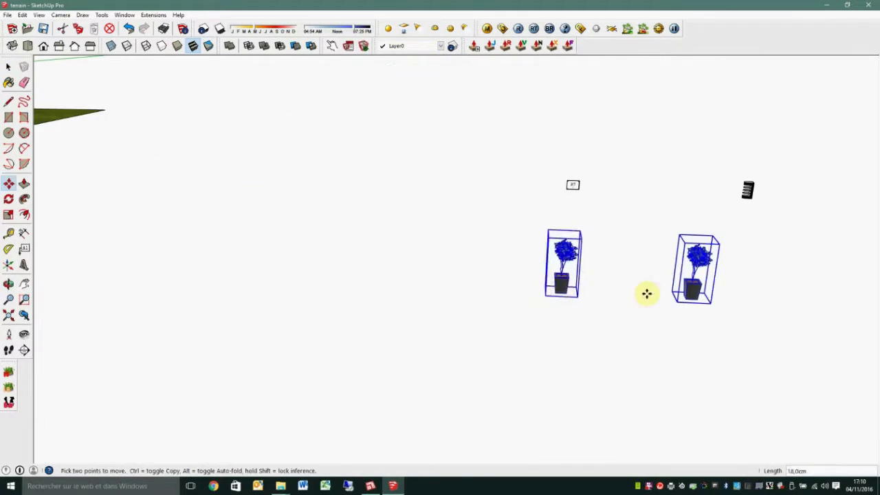
scroll(481, 302, down, 8)
click(314, 305)
scroll(314, 304, up, 5)
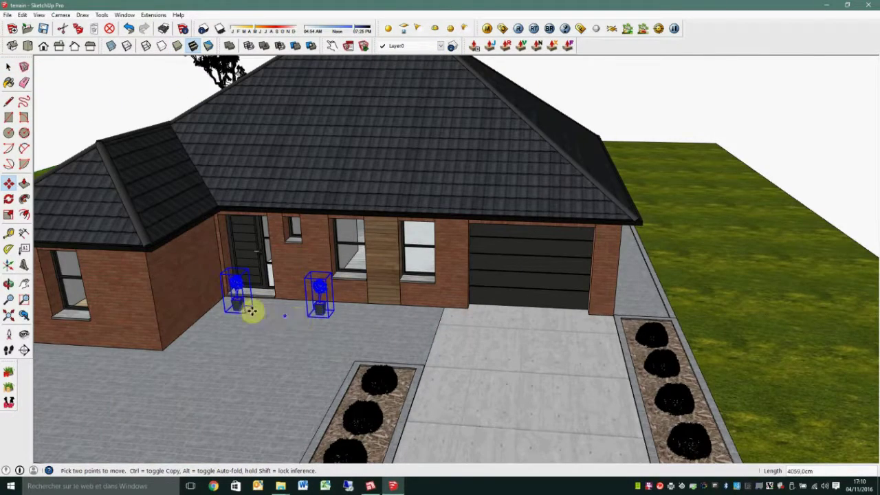
scroll(317, 309, up, 5)
scroll(464, 310, down, 3)
scroll(464, 309, down, 8)
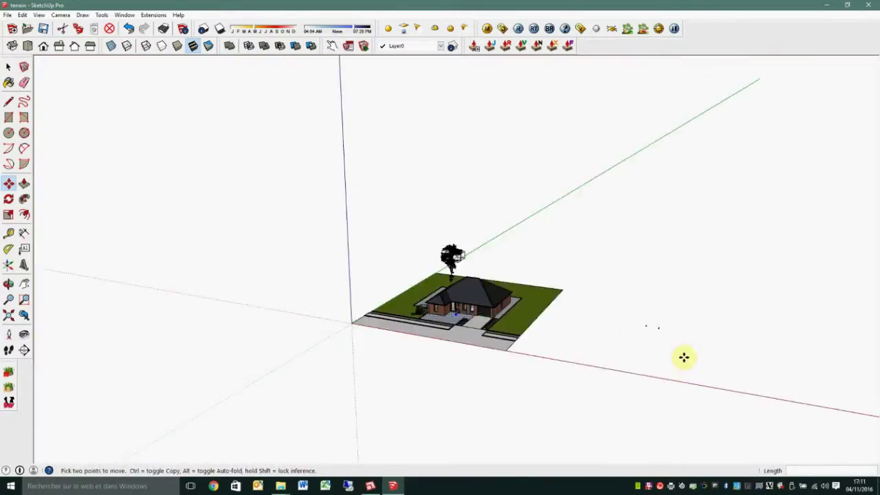
scroll(683, 355, up, 5)
scroll(552, 279, down, 4)
scroll(197, 308, up, 6)
scroll(150, 283, down, 1)
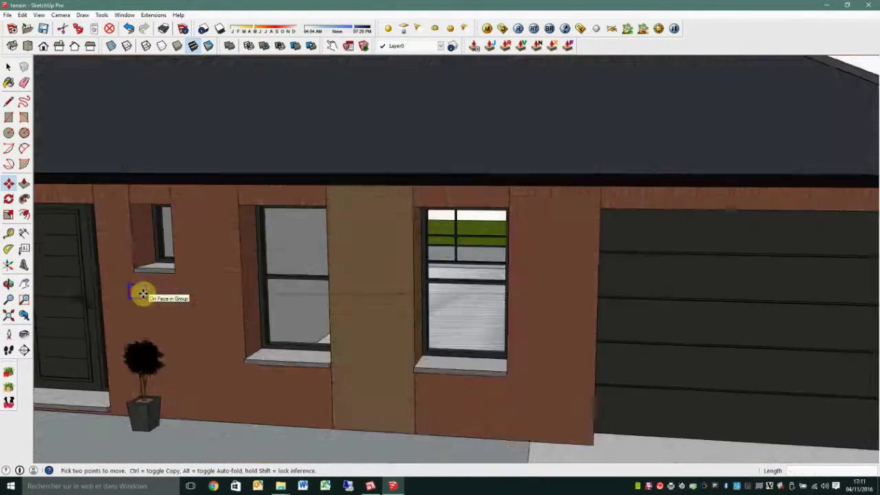
scroll(141, 294, up, 4)
scroll(98, 252, up, 3)
scroll(112, 198, up, 3)
scroll(178, 230, down, 5)
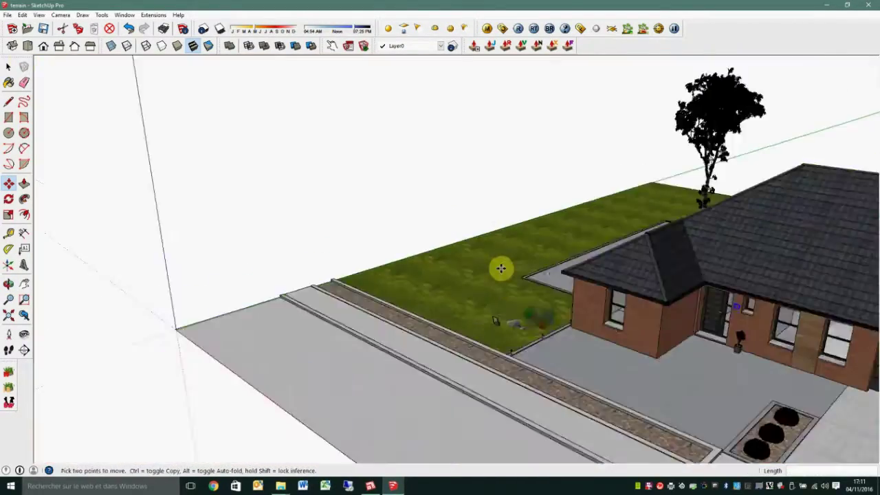
scroll(501, 265, down, 4)
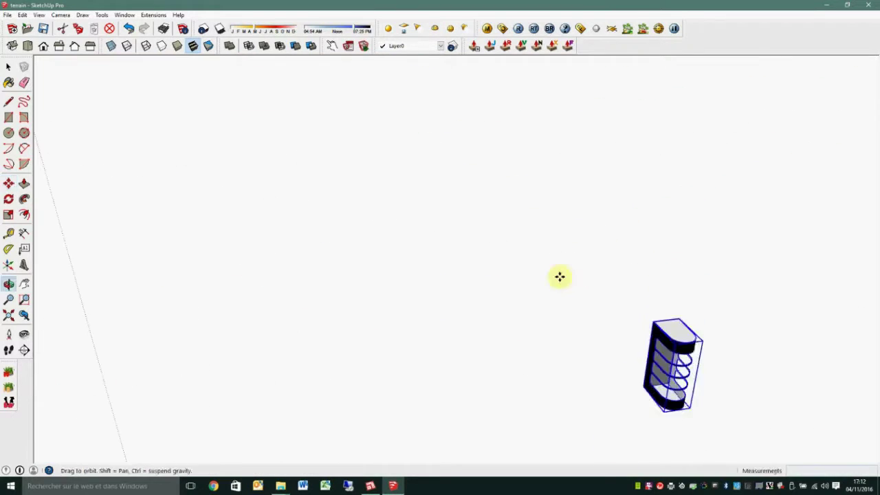
- Mount the wall lamp on the wall by the door
key(m)
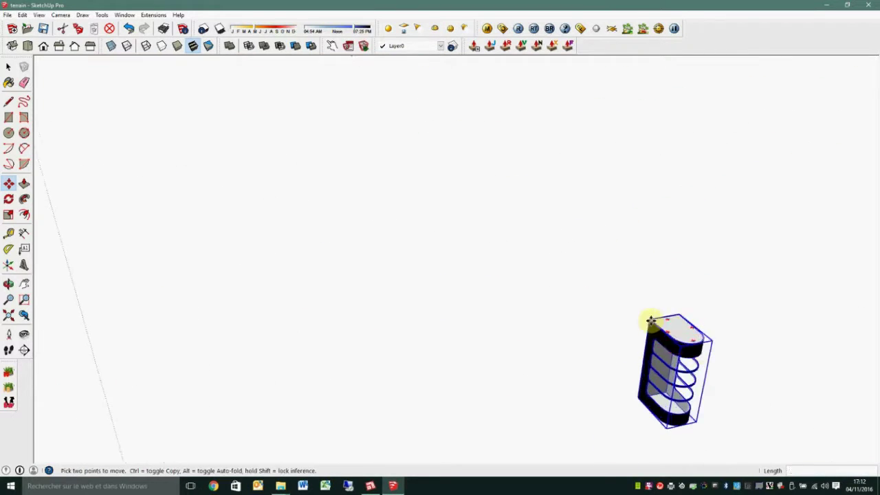
click(652, 319)
scroll(367, 174, down, 10)
scroll(389, 141, up, 3)
scroll(390, 152, up, 1)
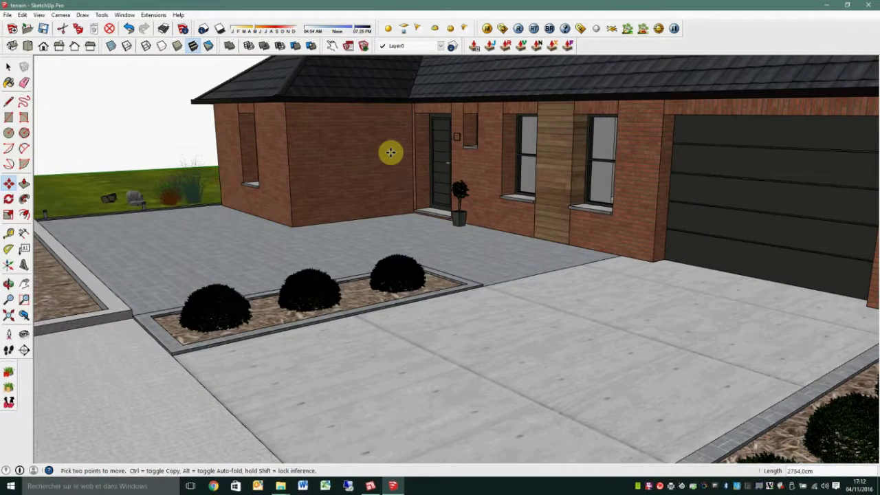
scroll(389, 152, up, 2)
scroll(387, 130, up, 4)
click(419, 114)
scroll(442, 186, up, 3)
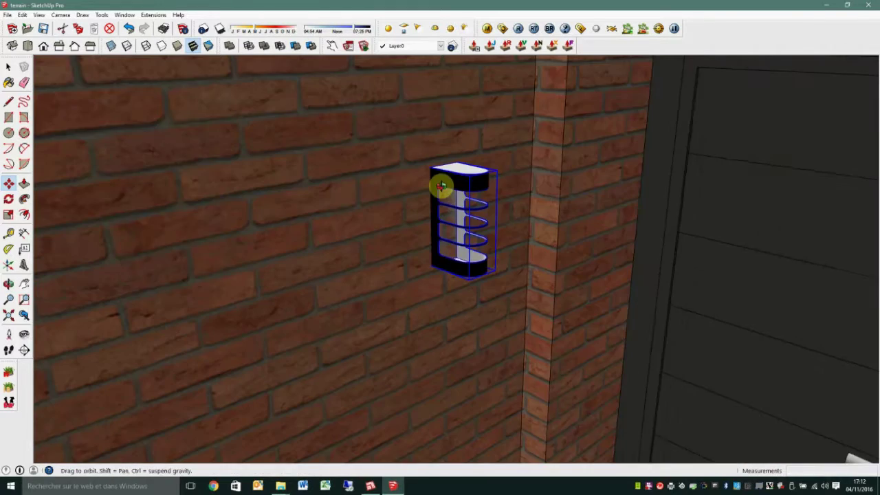
- Import steel_brushed_light.vismat and paint the wall lamp with the brushed steel material
key(b)
click(487, 30)
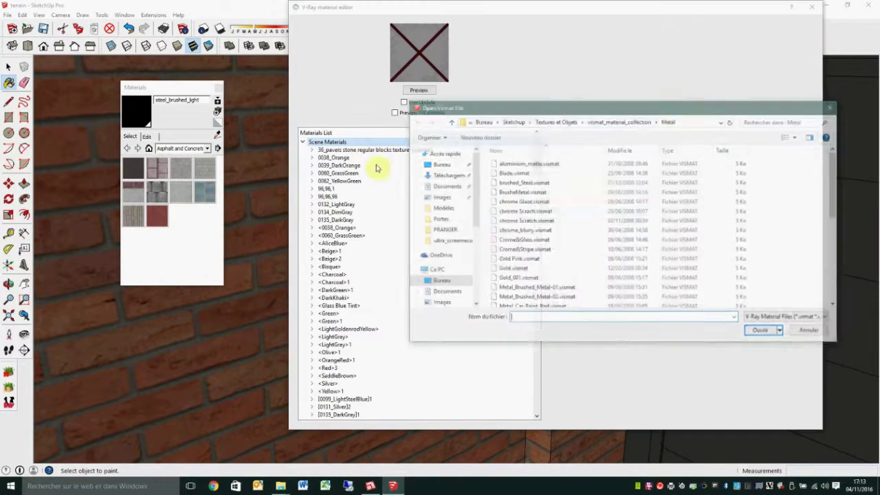
double_click(531, 294)
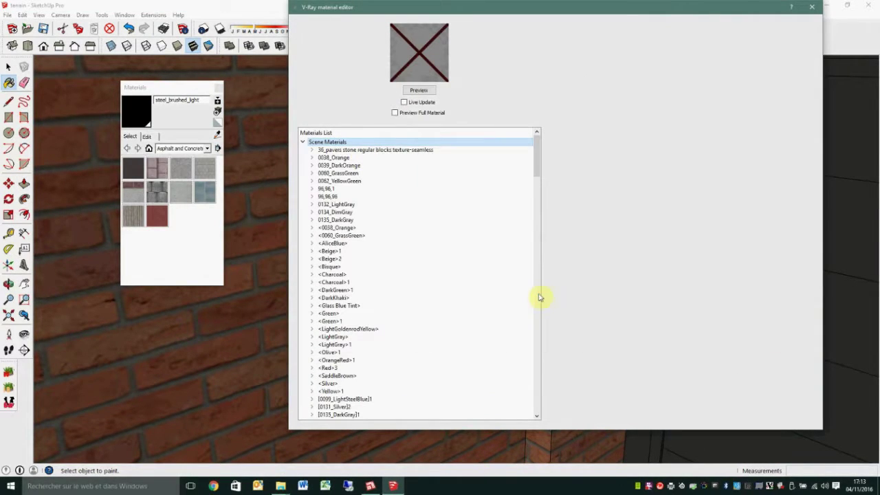
scroll(539, 297, down, 10)
click(446, 377)
click(457, 198)
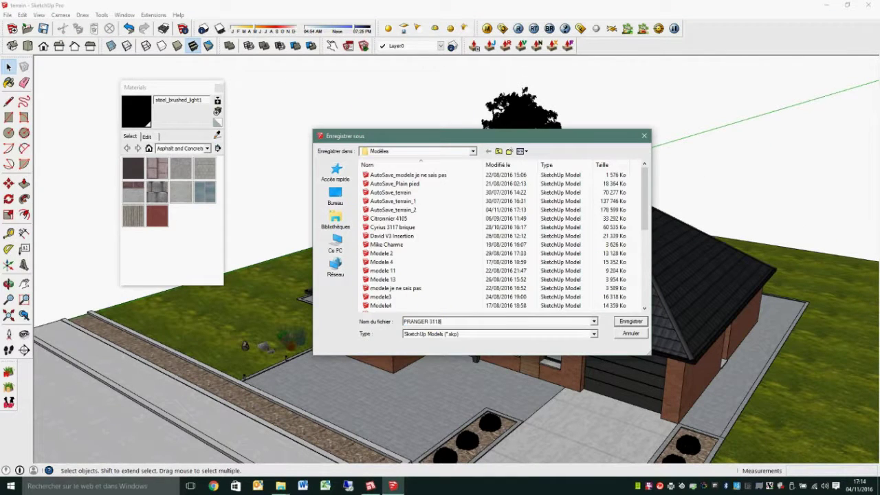
- Save the model as PRANGER 3118 and frame a low front view of the house
key(Return)
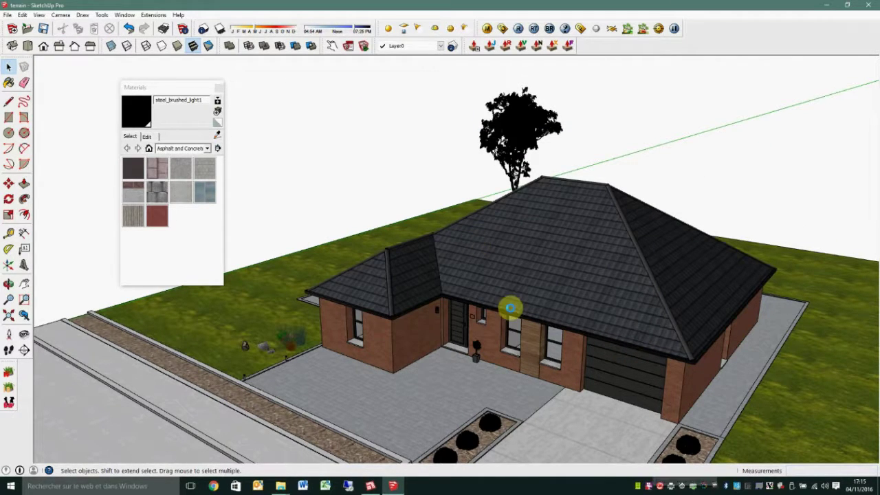
mouse_move(510, 261)
middle_down()
mouse_move(555, 210)
mouse_move(524, 240)
mouse_move(481, 255)
mouse_move(529, 251)
middle_up()
mouse_move(529, 250)
mouse_down()
mouse_move(483, 251)
mouse_move(492, 240)
mouse_up()
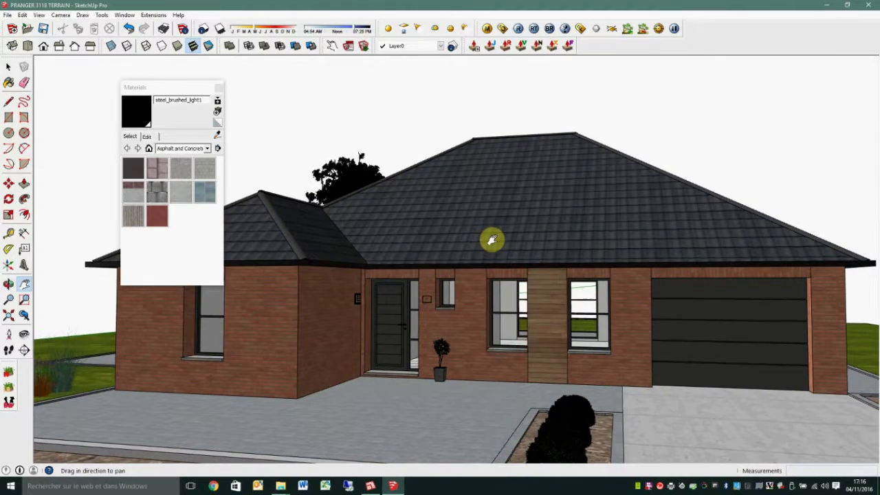
- Set the V-Ray output to 3840x2160 and enable the sky environment texture
click(502, 28)
click(142, 157)
click(177, 197)
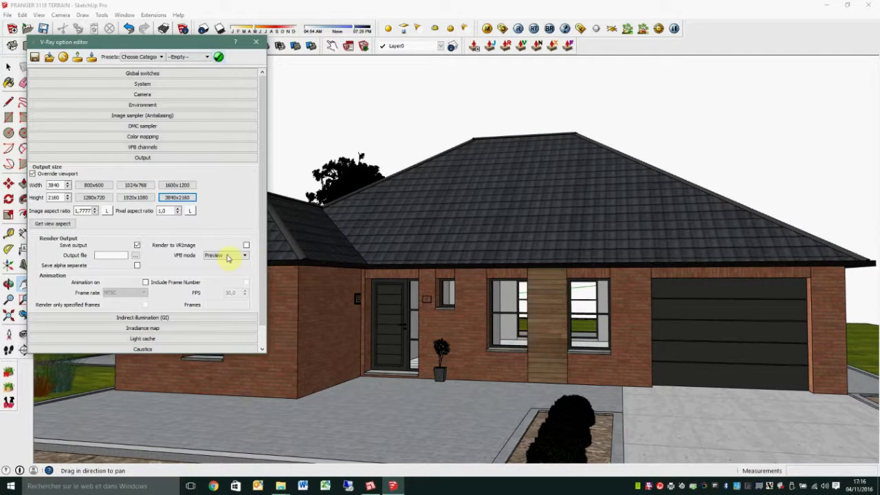
click(142, 105)
click(137, 123)
click(151, 92)
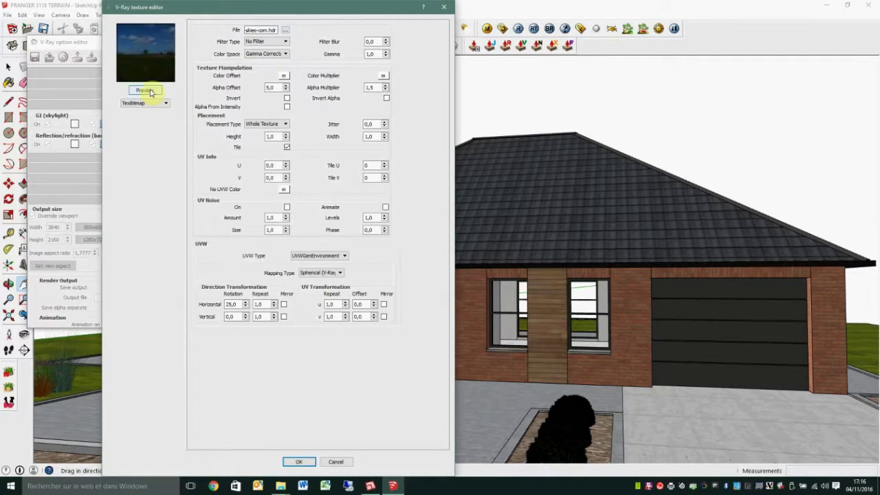
key(Return)
click(257, 39)
- Turn on shadows, shift the sun time to brighten the walls, and start the render
click(221, 31)
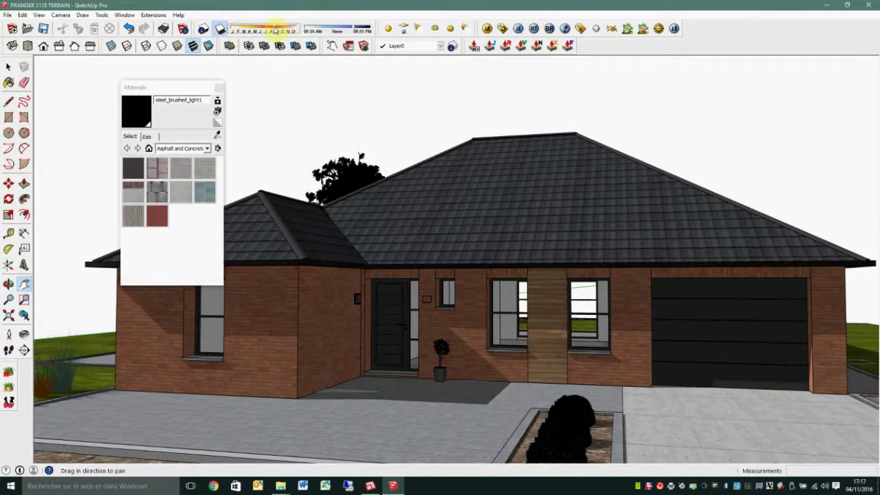
click(337, 31)
drag(337, 31, 328, 31)
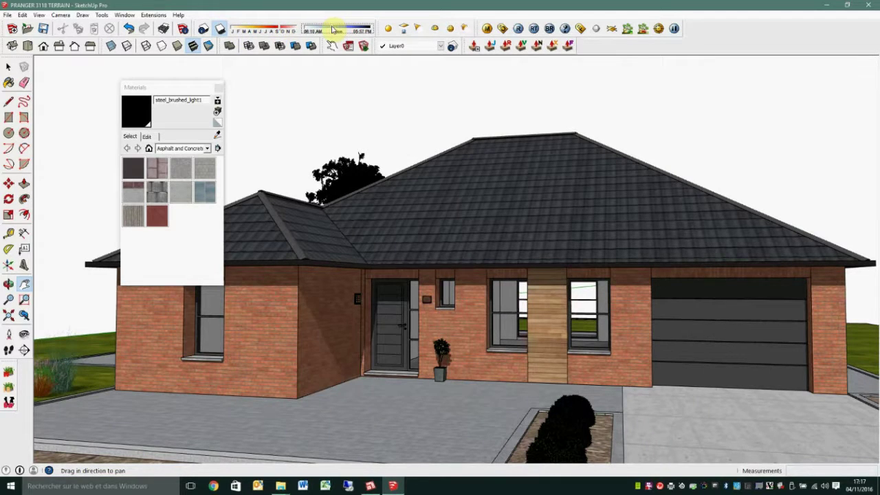
click(519, 29)
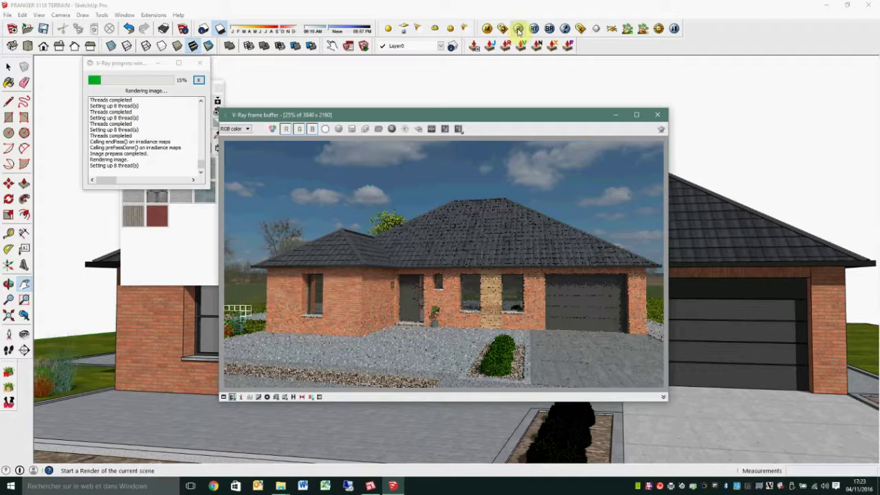
- Maximise the V-Ray frame buffer and zoom in and out around the front door
double_click(473, 115)
scroll(474, 206, up, 1)
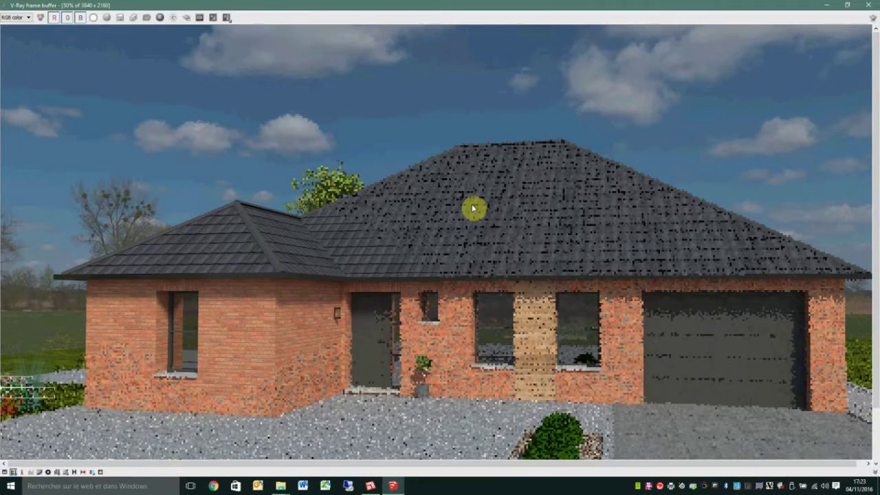
scroll(363, 350, up, 1)
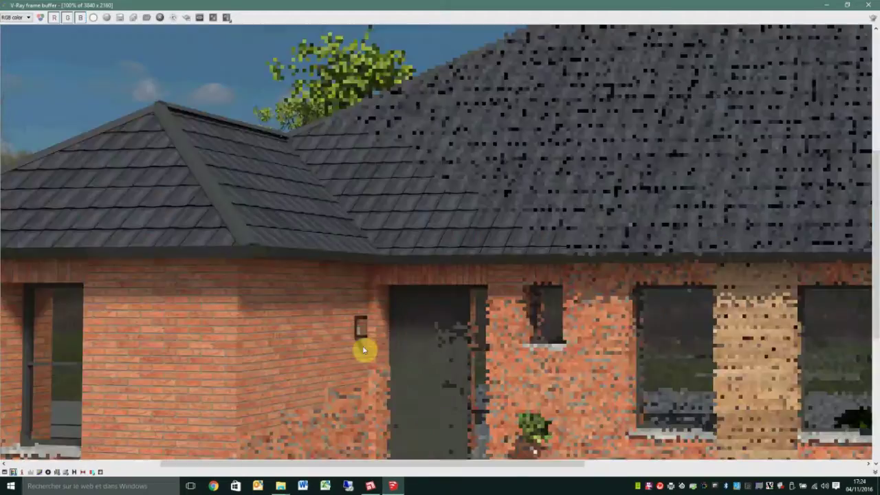
scroll(378, 352, down, 1)
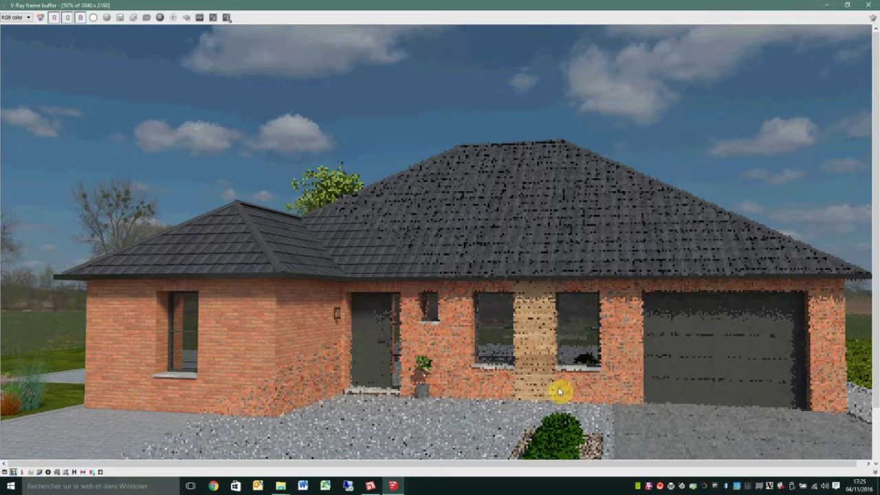
scroll(559, 391, down, 1)
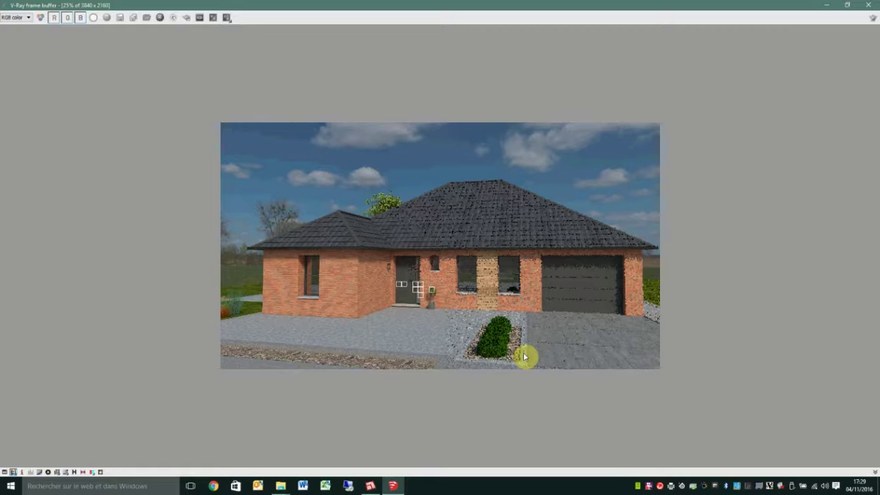
- Zoom in and out of the render to check details while it finishes refining
scroll(419, 279, up, 4)
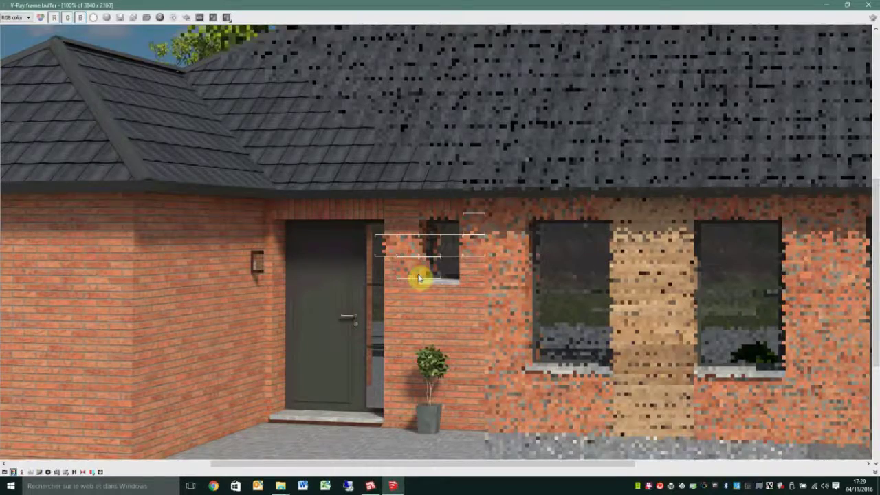
scroll(378, 298, down, 4)
scroll(379, 299, up, 2)
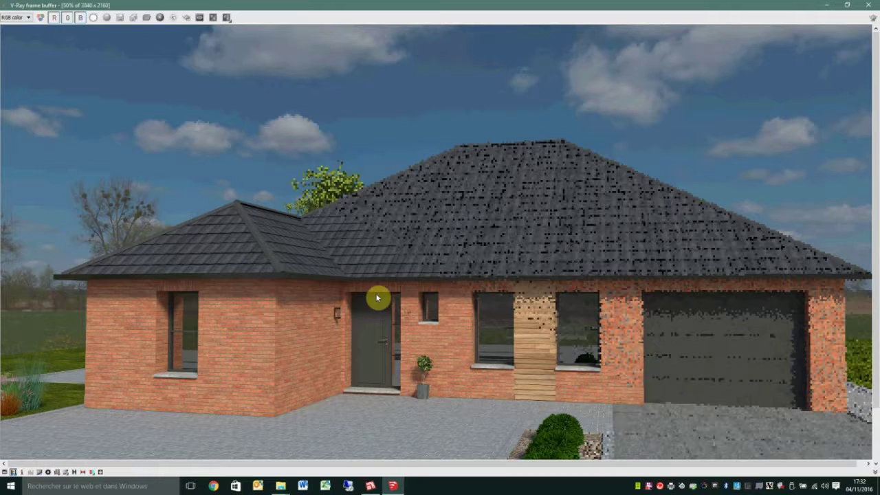
scroll(409, 306, down, 1)
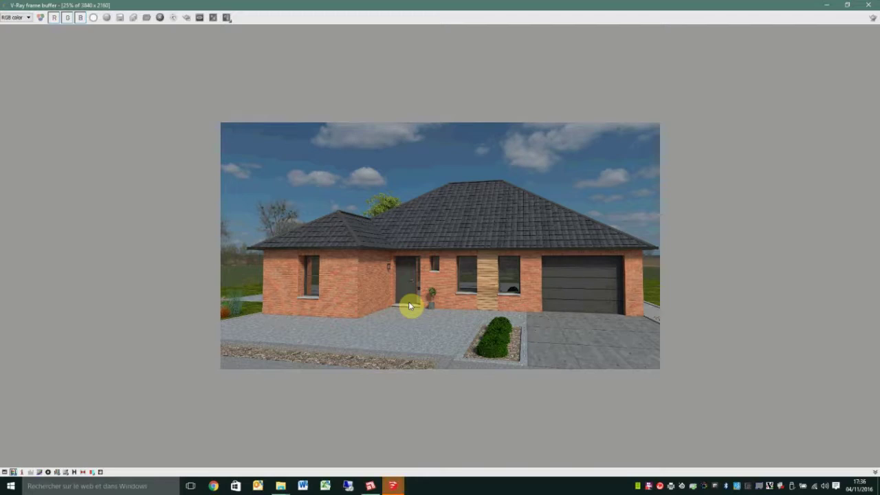
- Save the render as a JPEG, crop it wider and shorter in Photos, and save it
text(Pranger phtoRouge pleine fe)
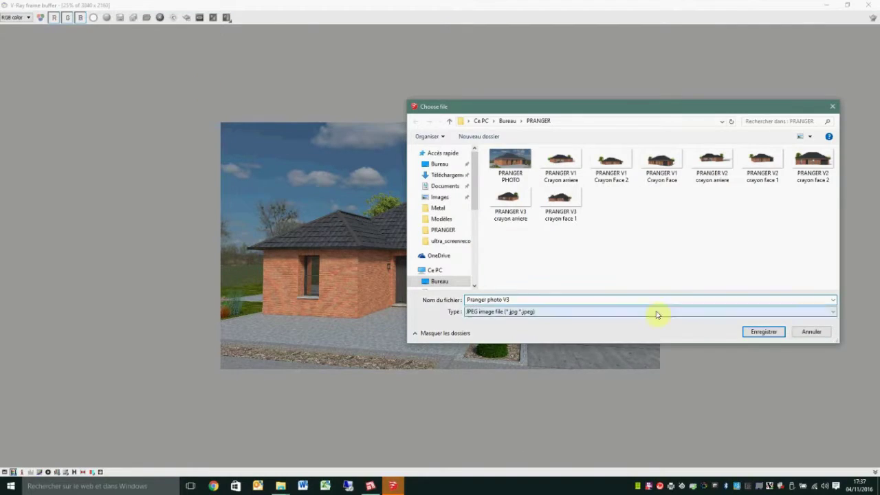
key(Return)
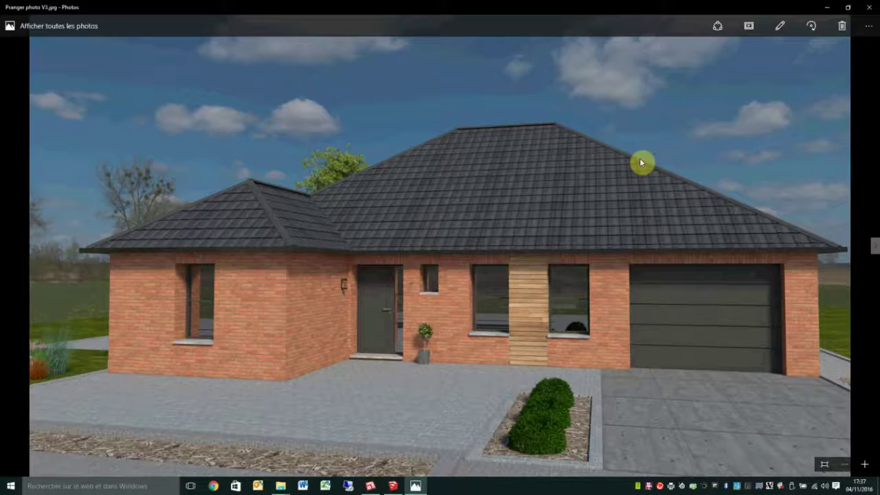
right_click(683, 52)
click(684, 58)
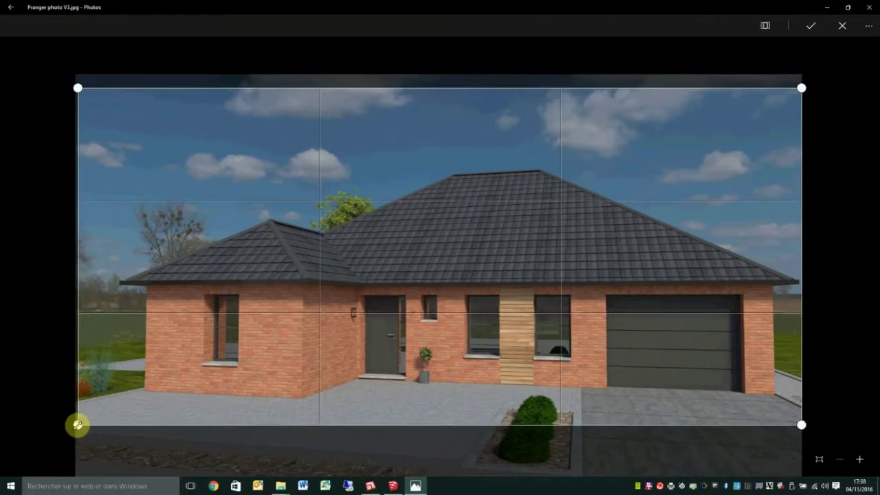
click(811, 25)
click(813, 25)
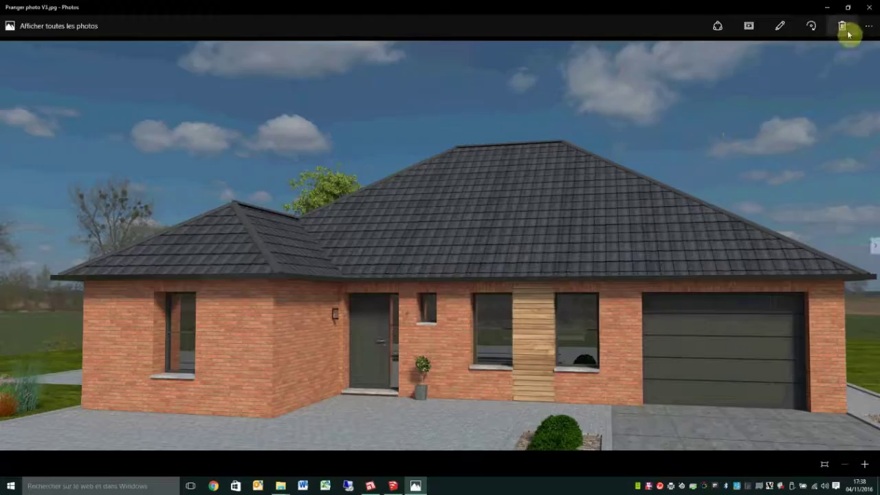
- Insert the cropped render on Page 6 and stretch it across the page width
click(868, 7)
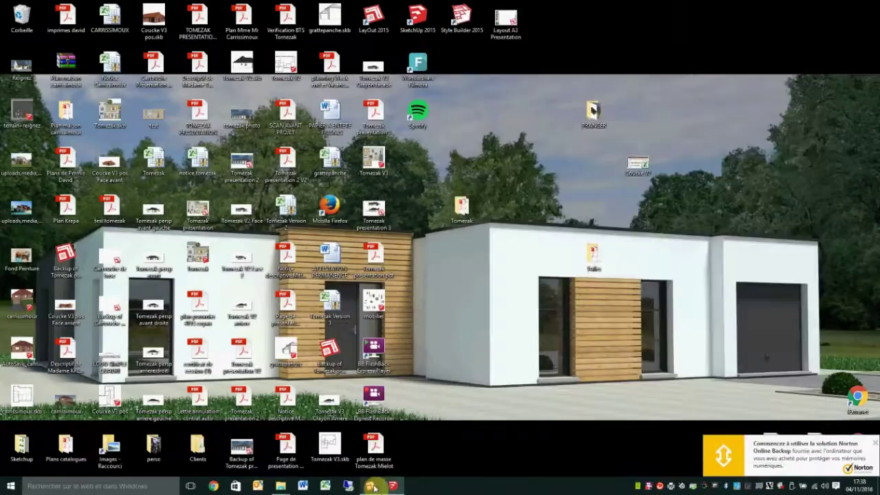
click(771, 400)
click(7, 15)
click(31, 147)
double_click(280, 143)
drag(346, 232, 586, 124)
- Review the pages back to the first floor plan, return to Page 6, and save the presentation
click(773, 389)
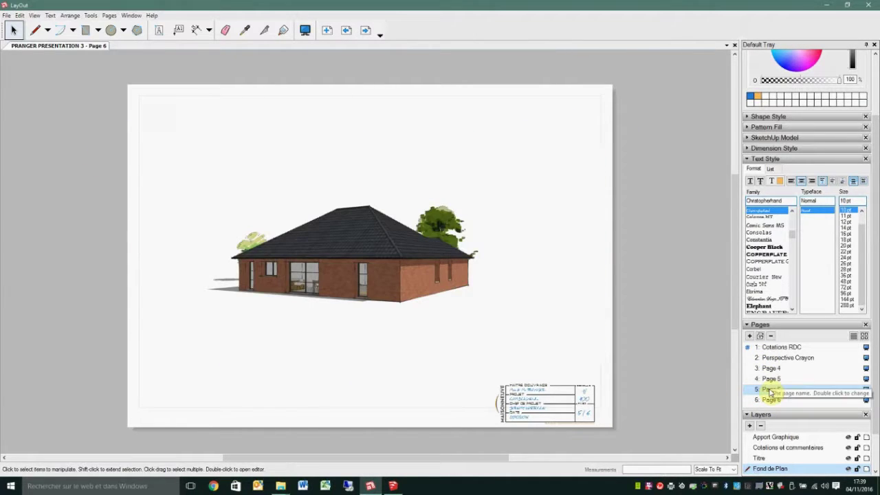
click(773, 379)
click(773, 368)
click(784, 358)
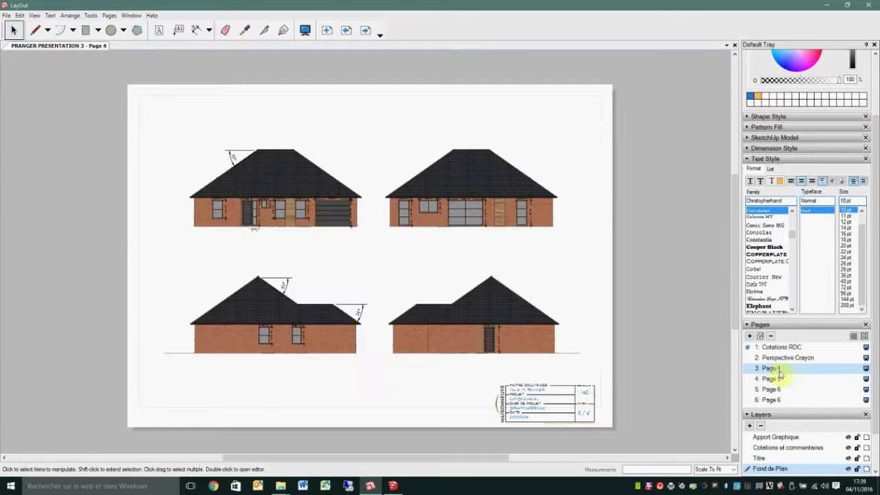
click(781, 347)
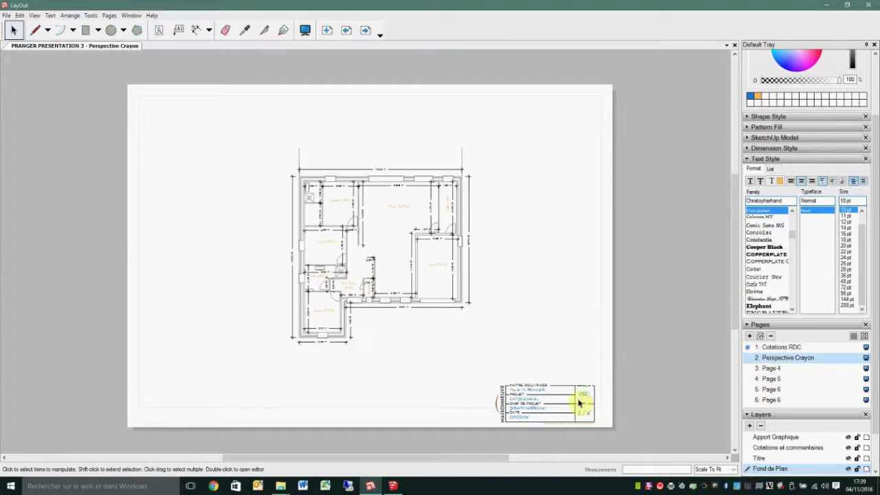
click(771, 369)
click(771, 379)
click(771, 389)
click(770, 400)
click(6, 15)
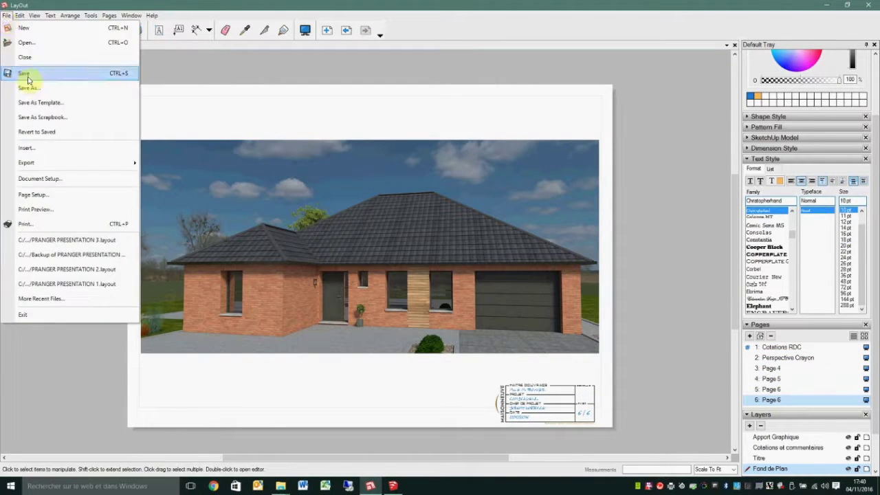
click(46, 78)
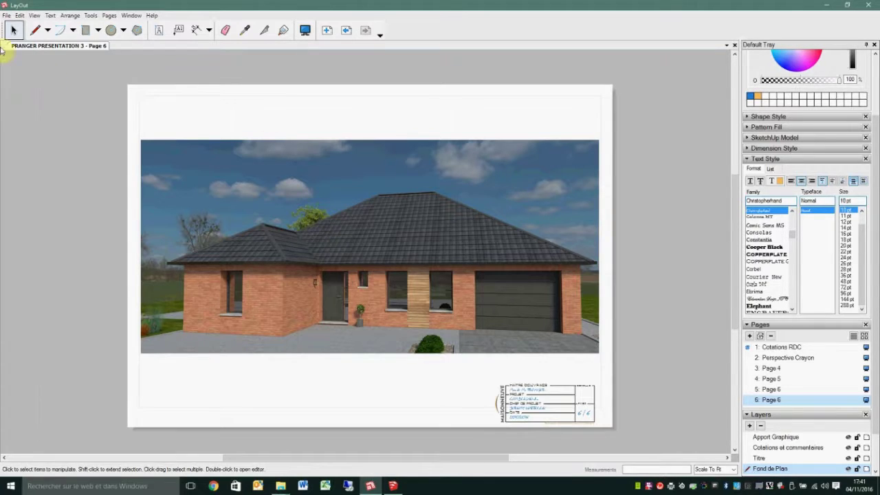
- Export all pages to PDF as PRANGER PRESENTATION V3
text(V)
key(Return)
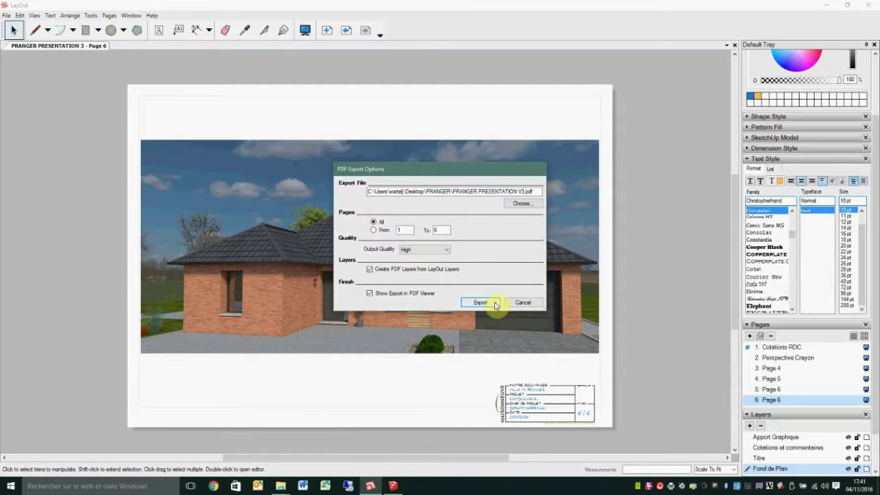
click(488, 303)
- Scroll to page 6 of the PDF and show it in full-screen mode
scroll(496, 259, down, 3)
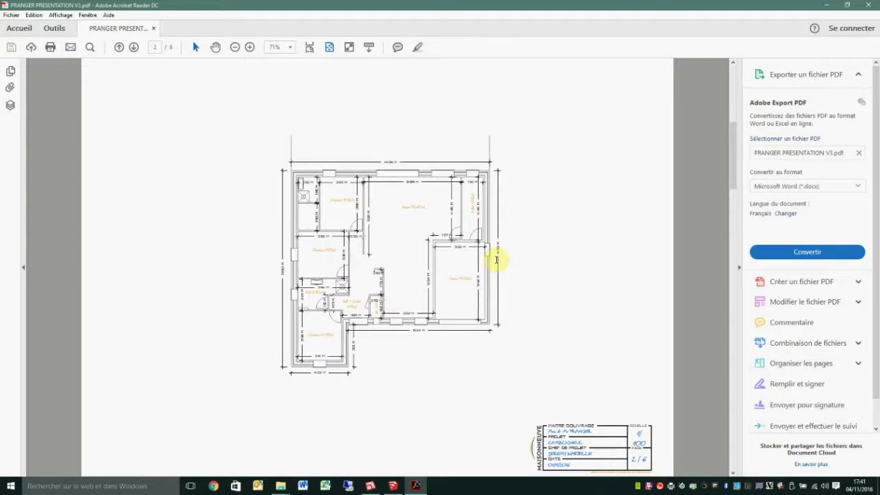
scroll(496, 259, down, 3)
scroll(496, 260, down, 6)
right_click(496, 260)
click(60, 14)
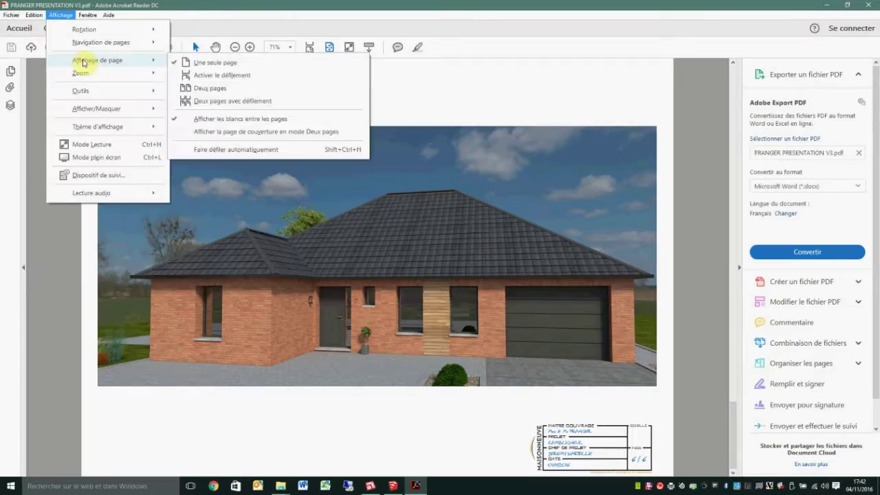
click(97, 159)
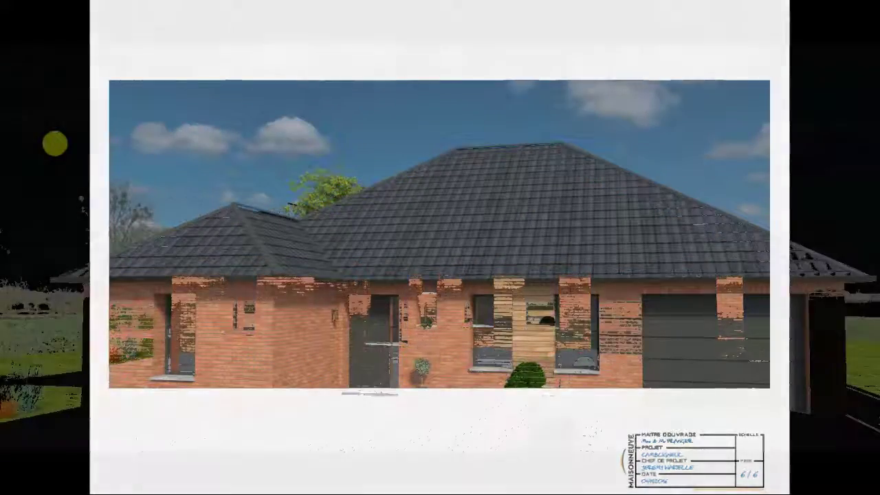